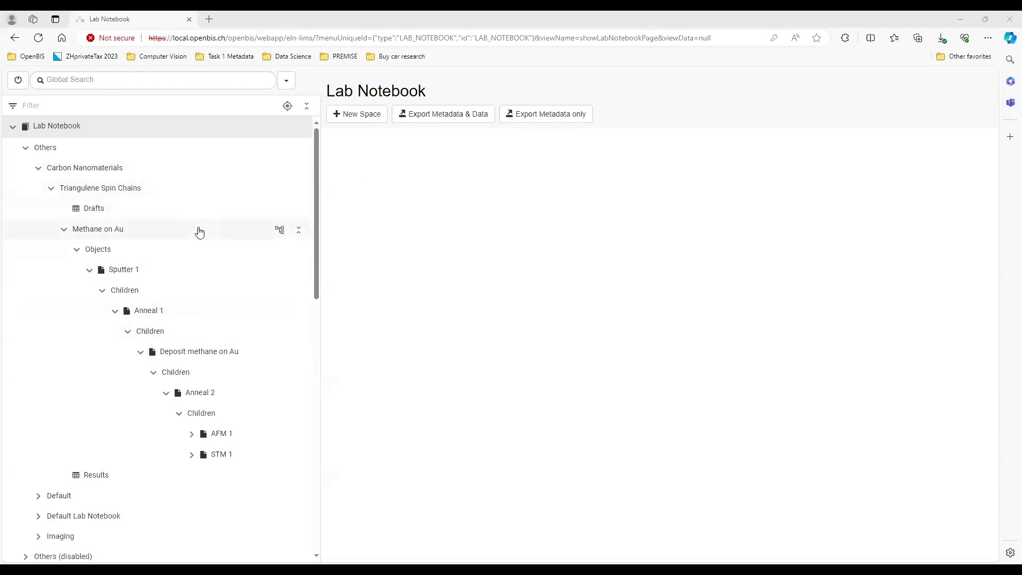
View the Molecules collection and the Atomistic Models collection in the Materials inventory.
scroll(170, 321, down, 5)
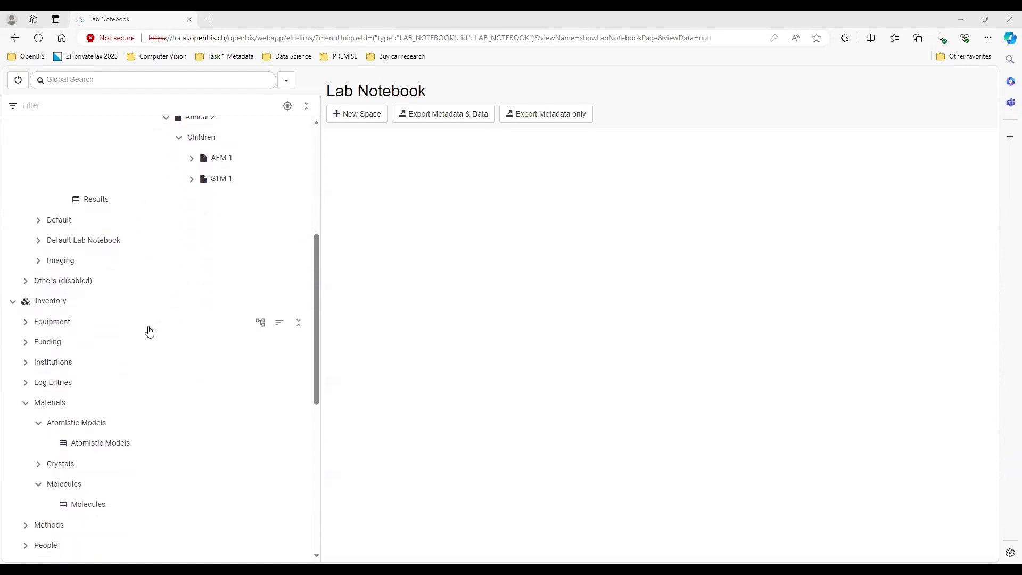
scroll(93, 412, down, 1)
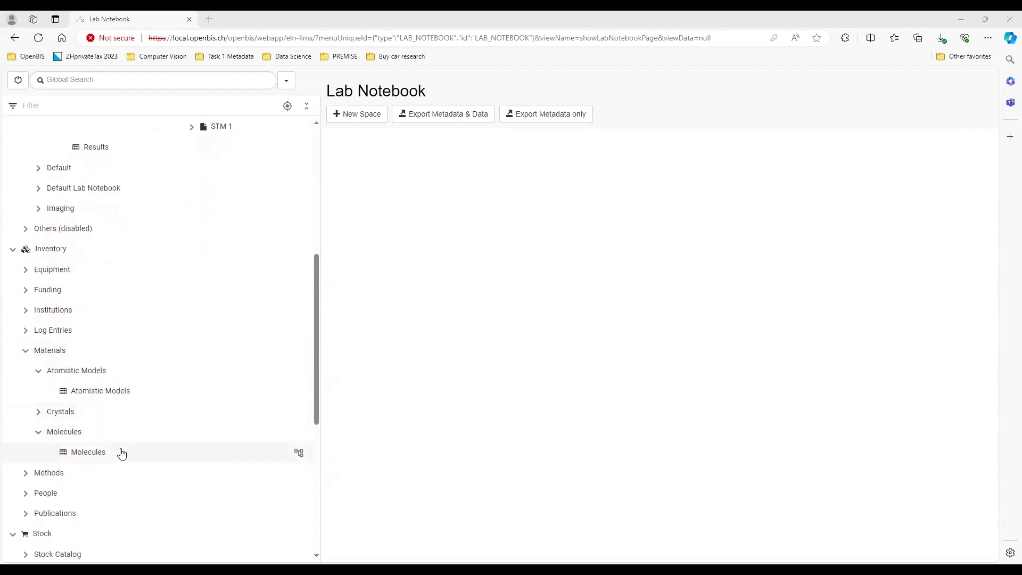
click(88, 452)
scroll(122, 453, down, 2)
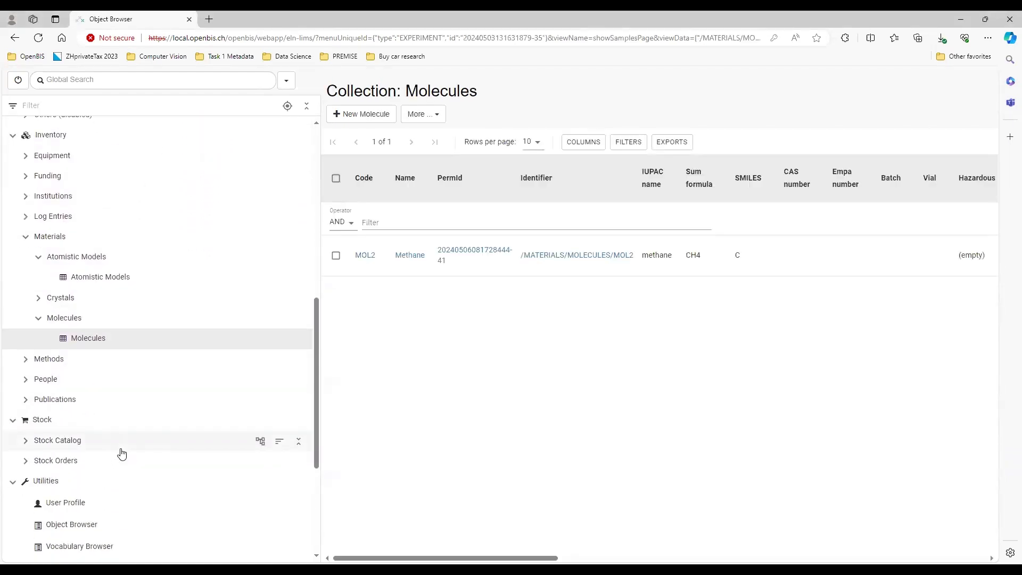
click(86, 277)
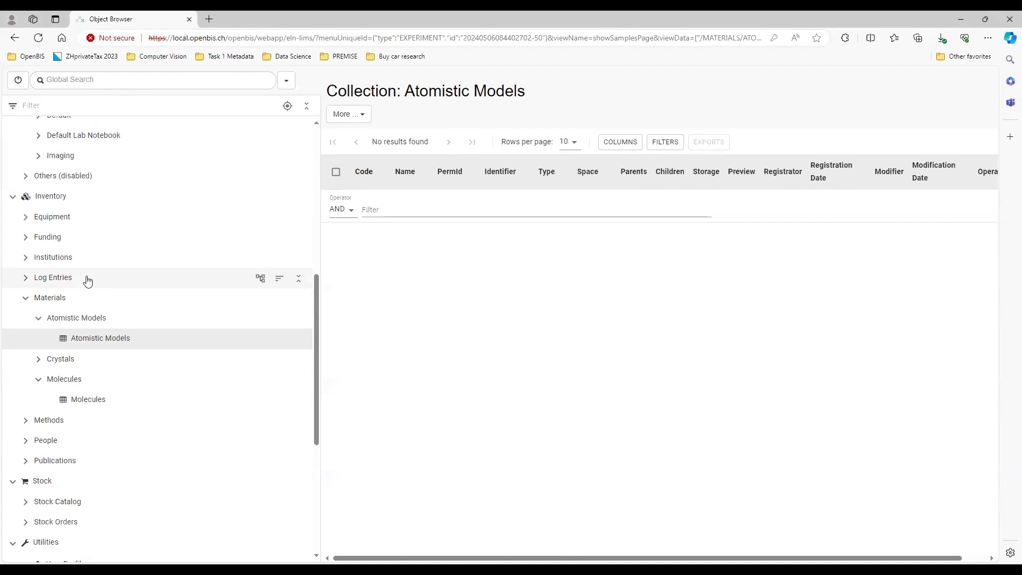
Open the Methane on Au experiment and review the linked objects and metadata of its Sputter 1 process.
scroll(109, 221, up, 7)
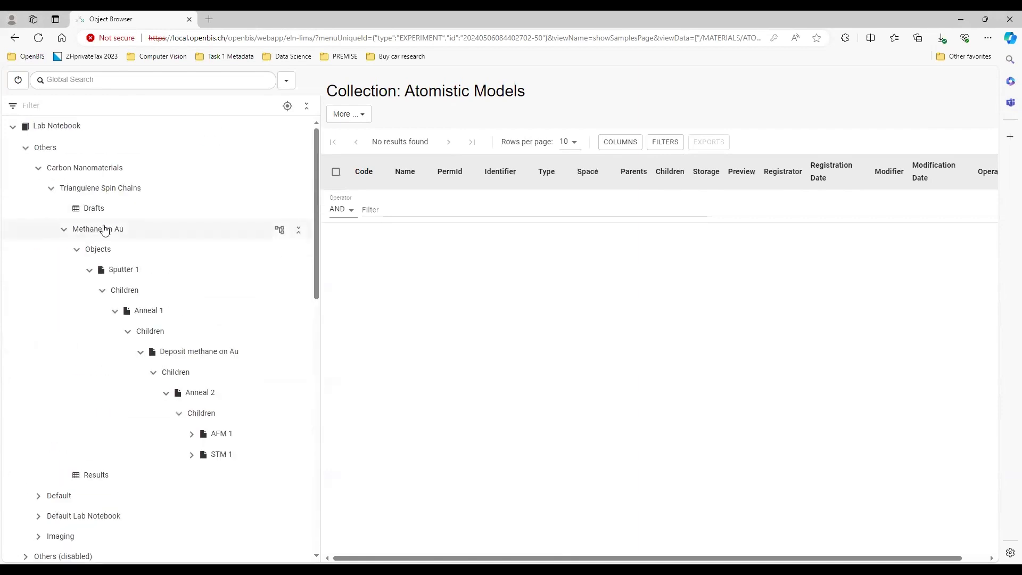
click(105, 230)
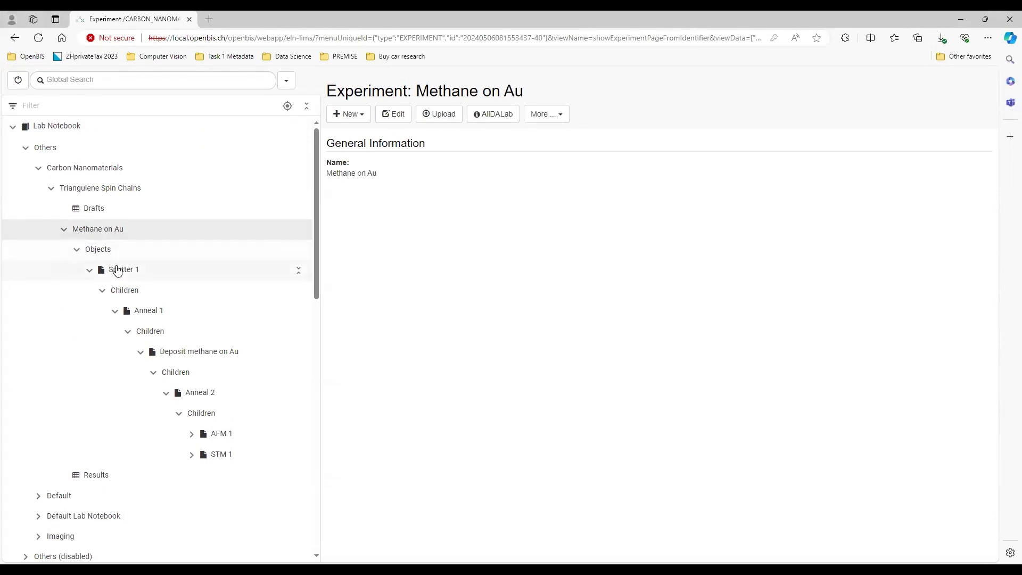
click(116, 270)
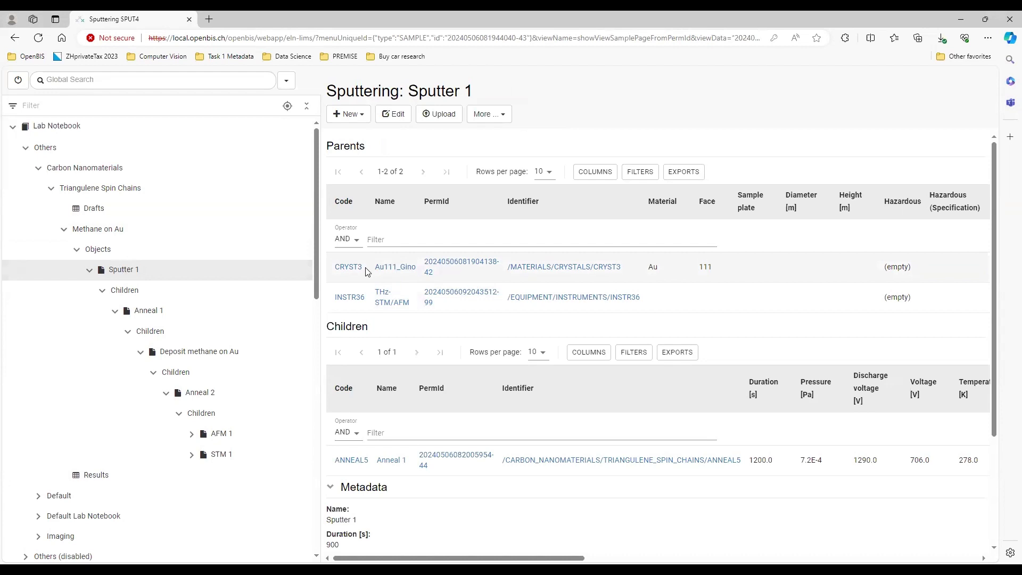
scroll(366, 272, down, 3)
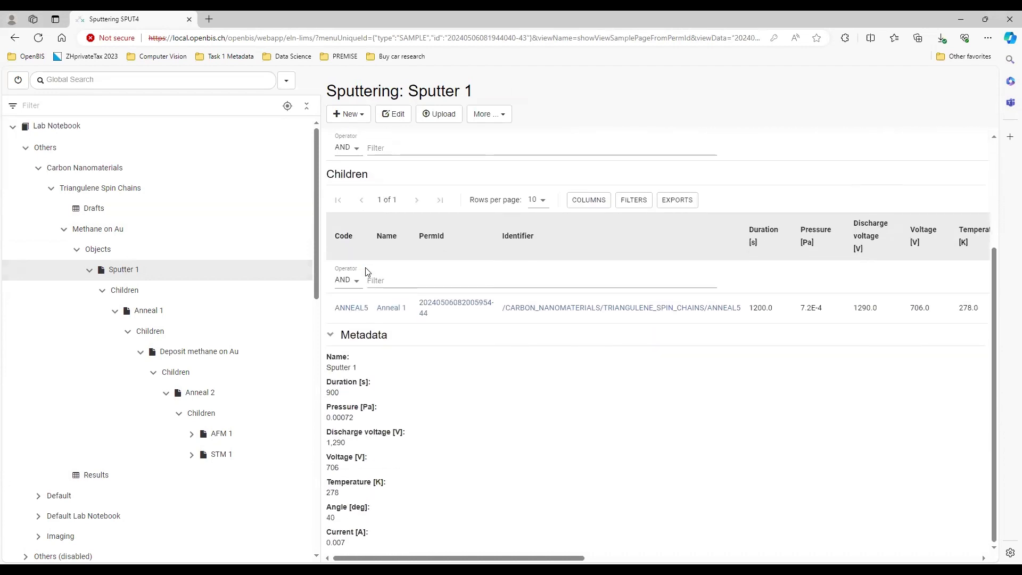
Review the parents, children and metadata of Anneal 1 and of Deposit methane on Au.
click(163, 308)
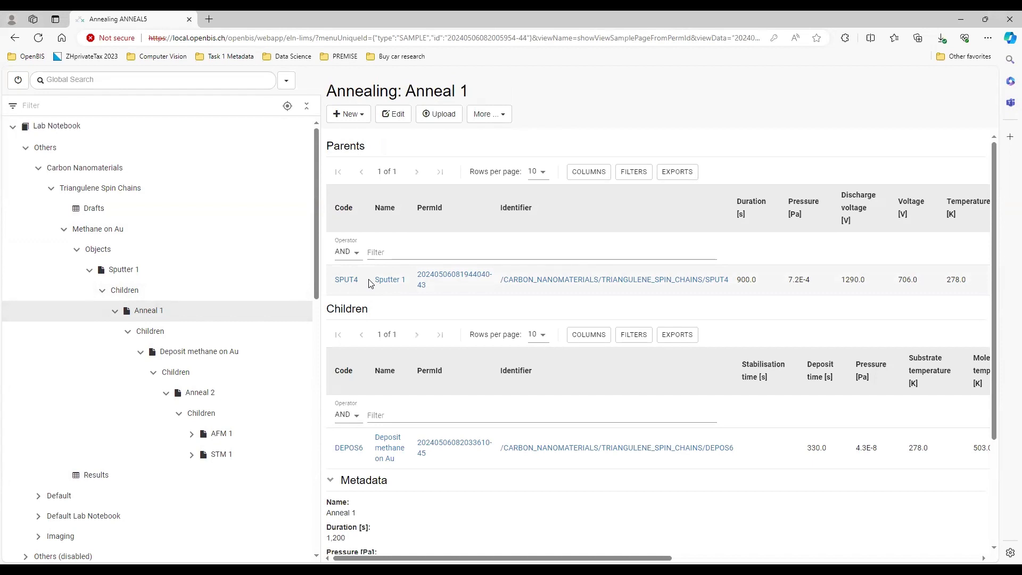
scroll(371, 283, down, 3)
click(224, 354)
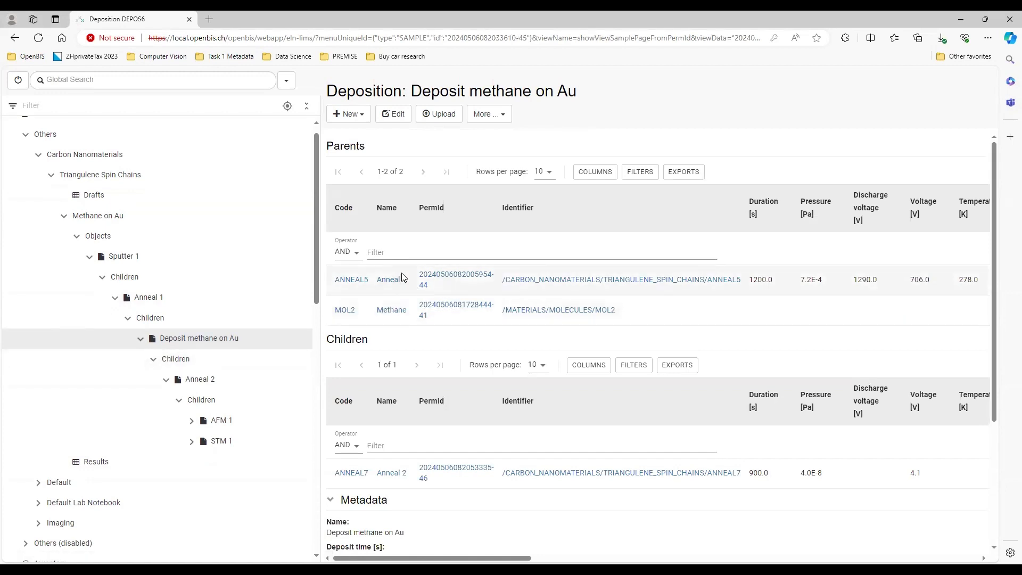
scroll(403, 277, down, 3)
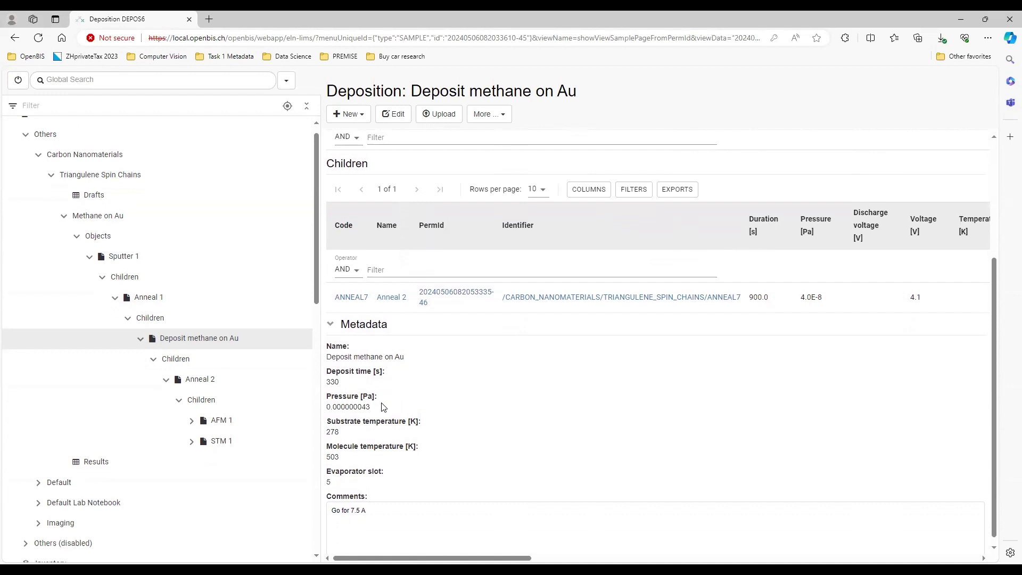
View the Anneal 2 process and its child measurement STM 1.
click(189, 378)
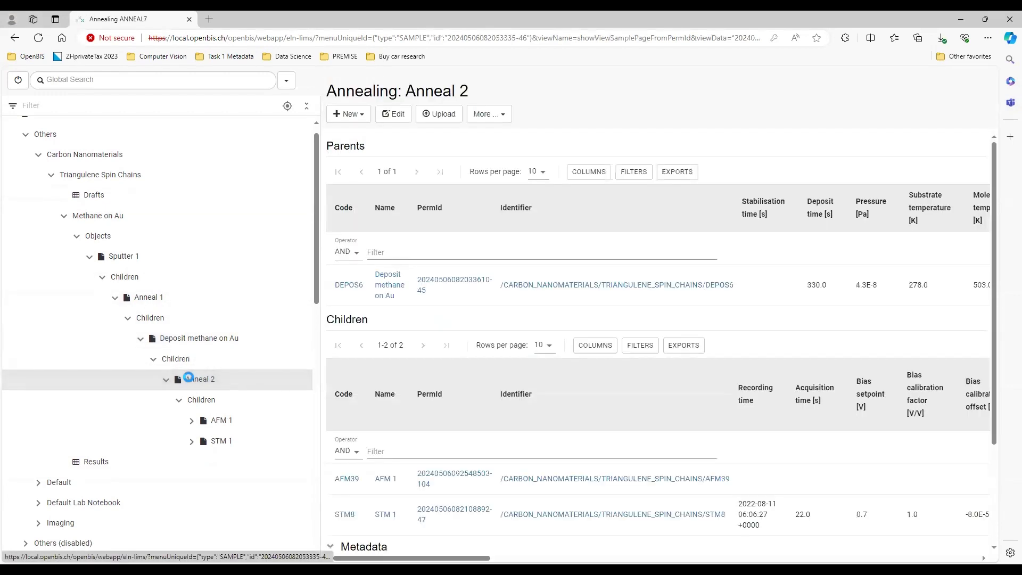
scroll(189, 377, down, 1)
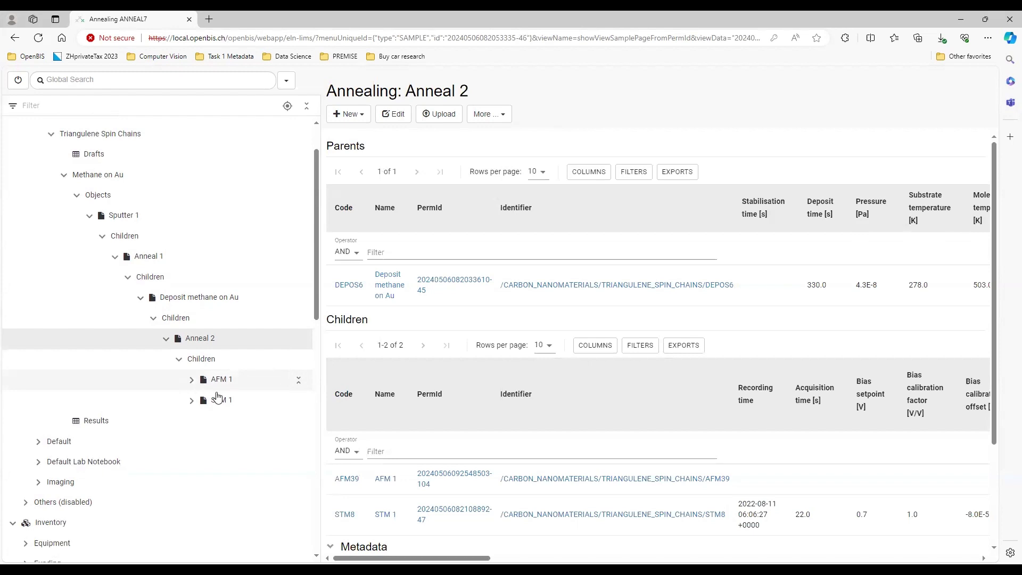
click(220, 399)
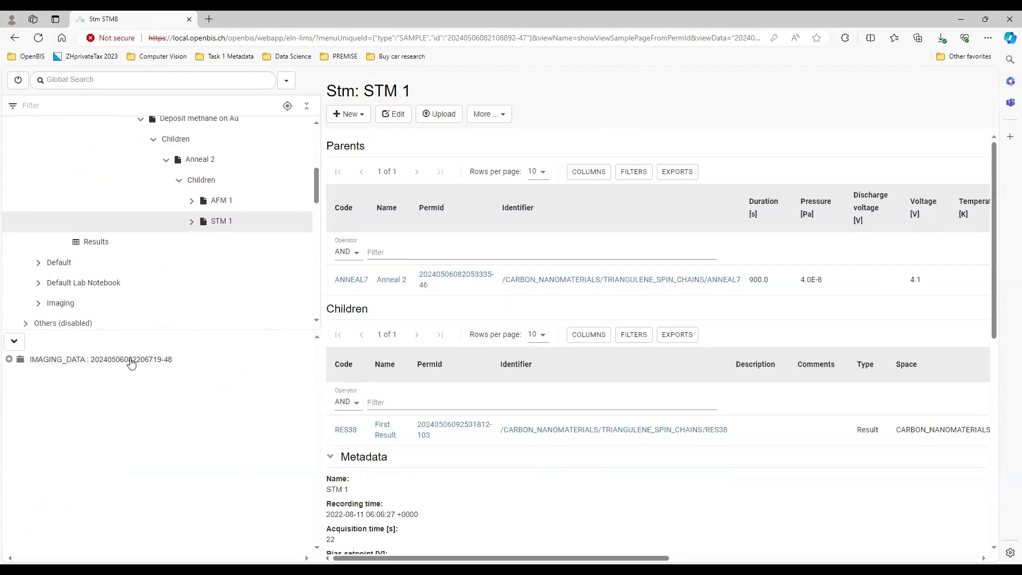
Open the imaging dataset of STM 1 and examine its previews and image display settings.
click(131, 363)
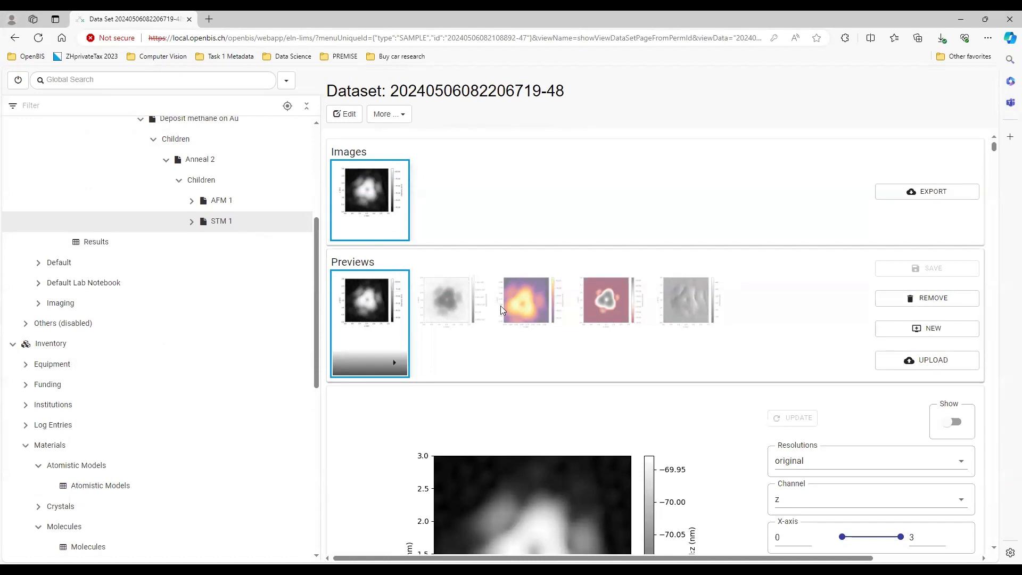
scroll(665, 362, down, 2)
scroll(665, 362, down, 1)
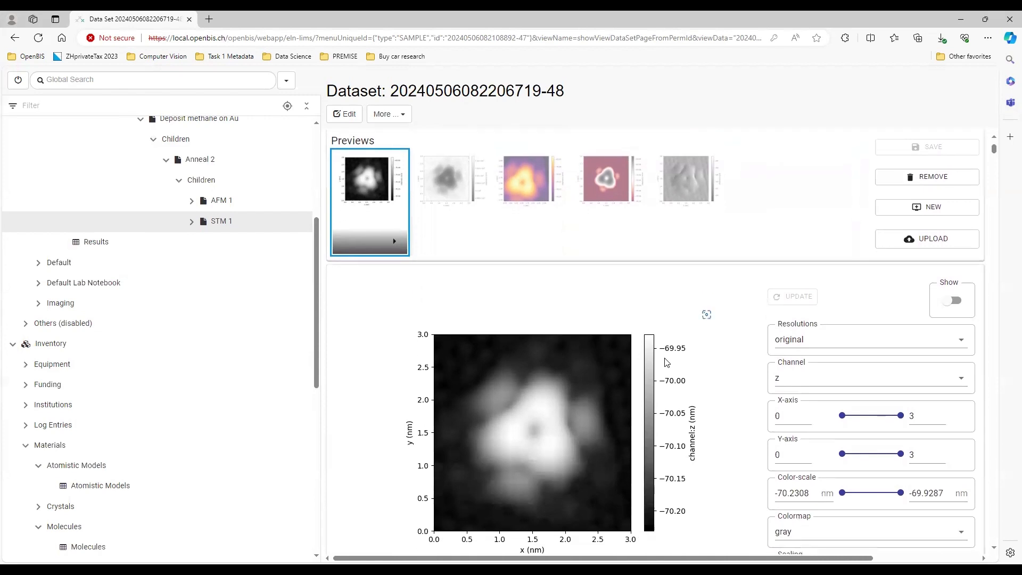
scroll(719, 279, down, 2)
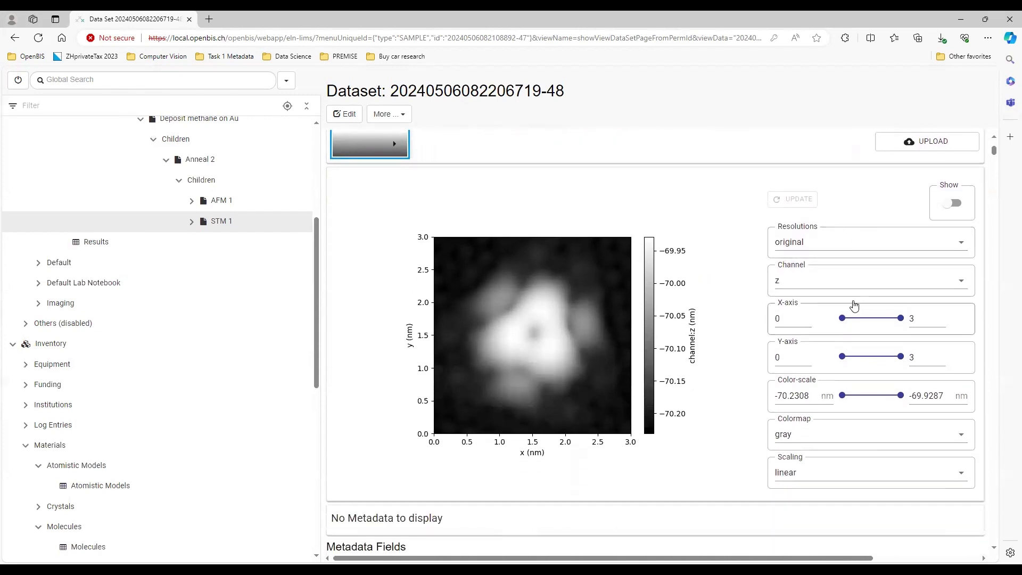
Send the Methane on Au experiment to AiiDAlab and open Empa's CP2K geometry optimization for the imported molecule.
scroll(121, 177, up, 4)
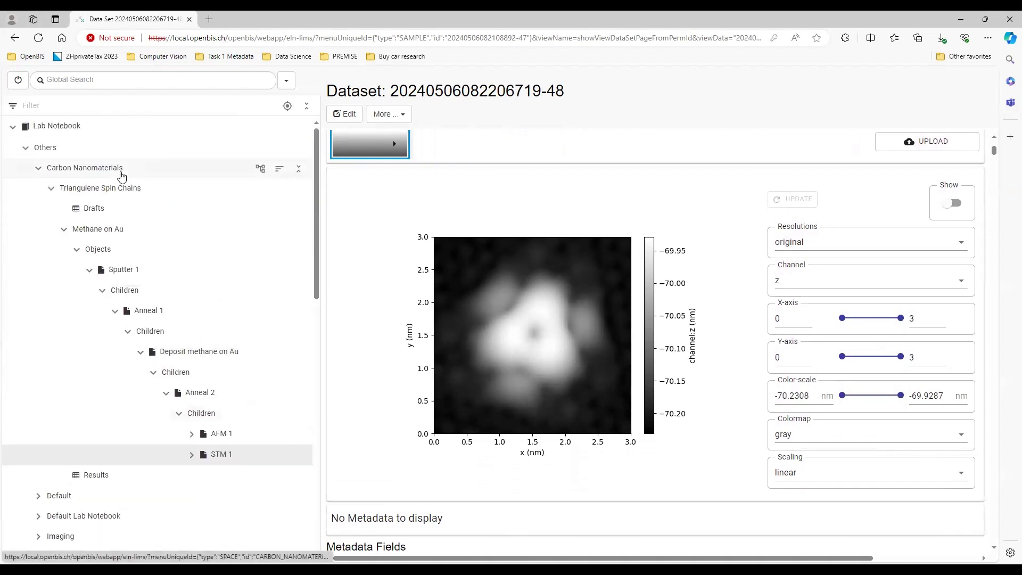
click(114, 230)
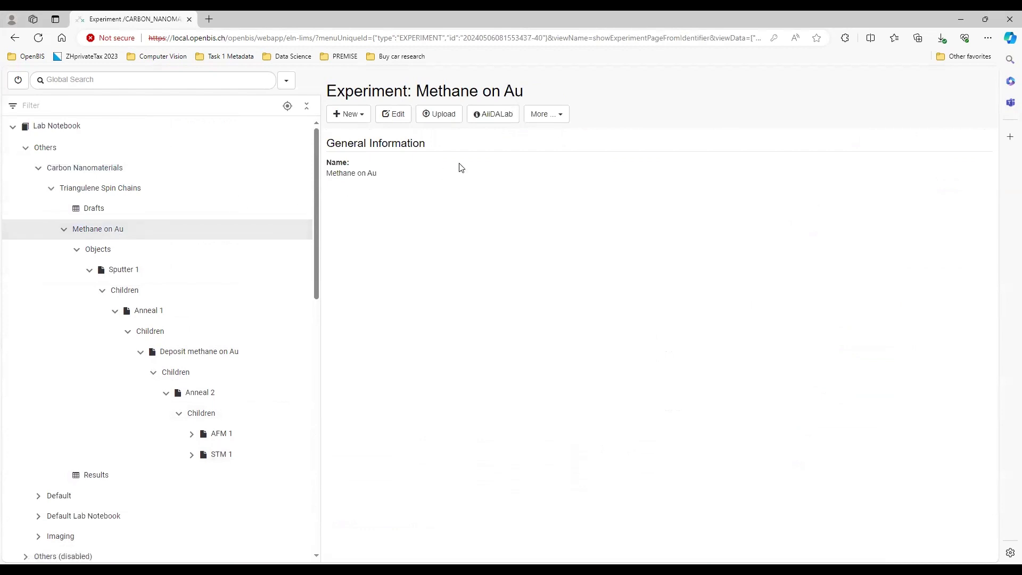
click(506, 114)
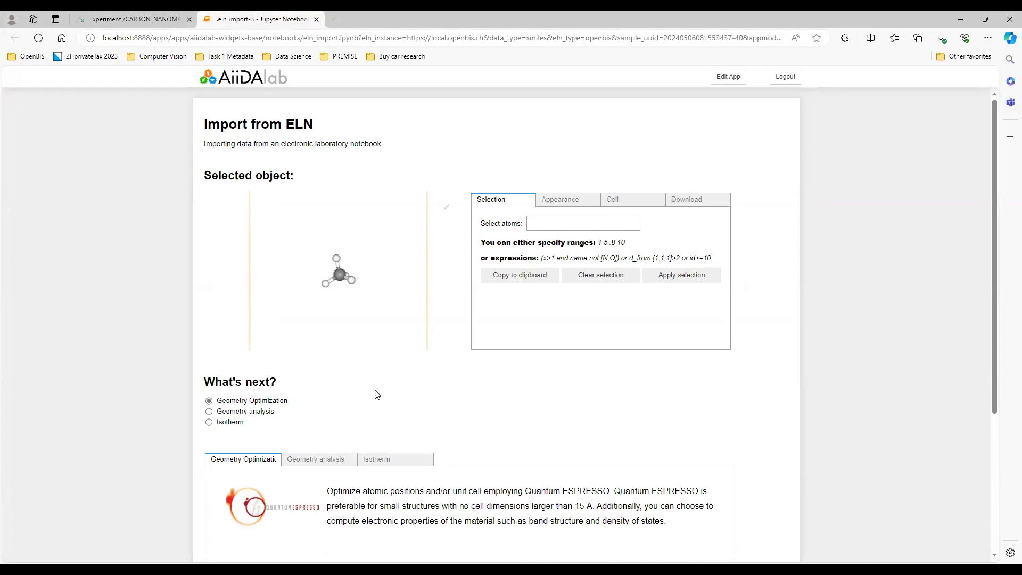
scroll(373, 404, down, 2)
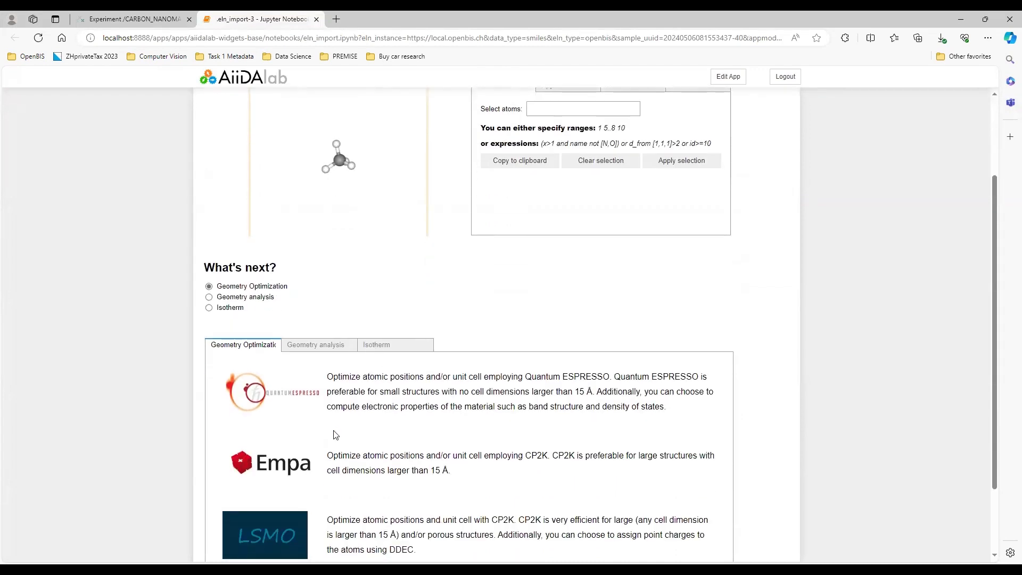
click(288, 460)
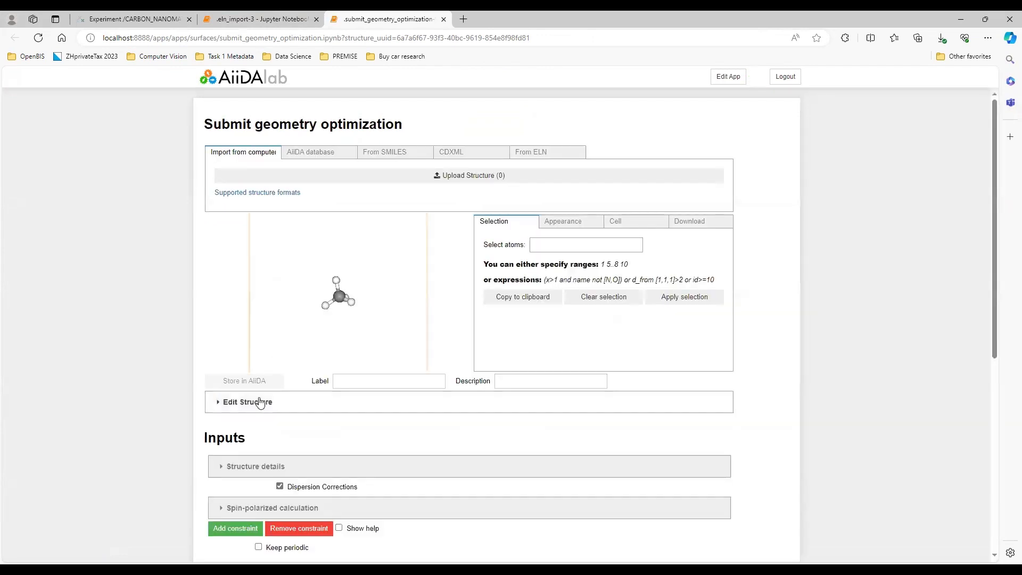
Add an Au(111) slab with nx 7, ny 5 and nz 2 to the molecule and store the structure in AiiDA.
click(258, 404)
click(314, 446)
scroll(319, 452, down, 2)
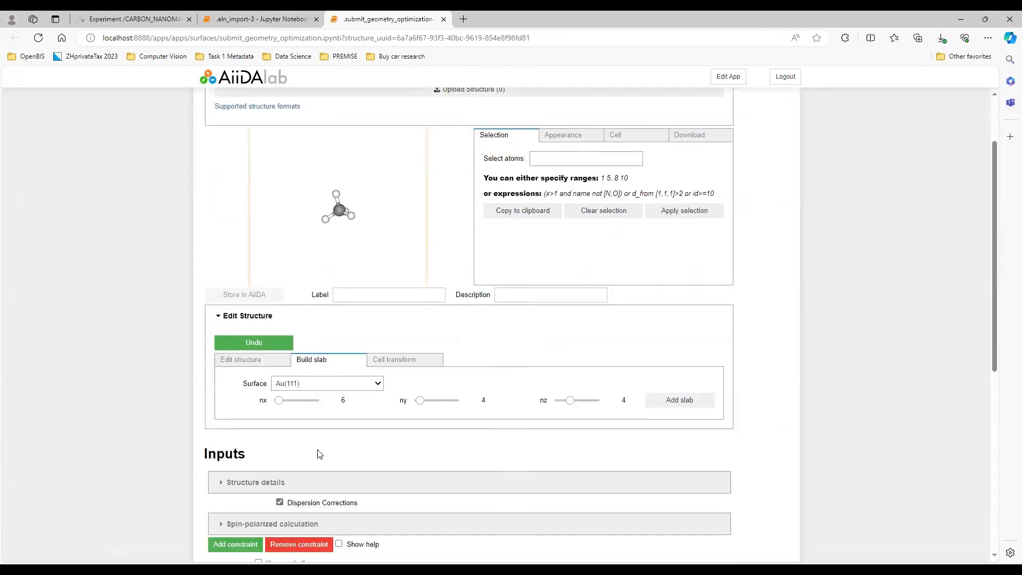
click(335, 386)
click(325, 397)
click(276, 400)
drag(277, 400, 279, 400)
click(421, 402)
drag(422, 407, 419, 407)
drag(570, 400, 560, 400)
click(679, 400)
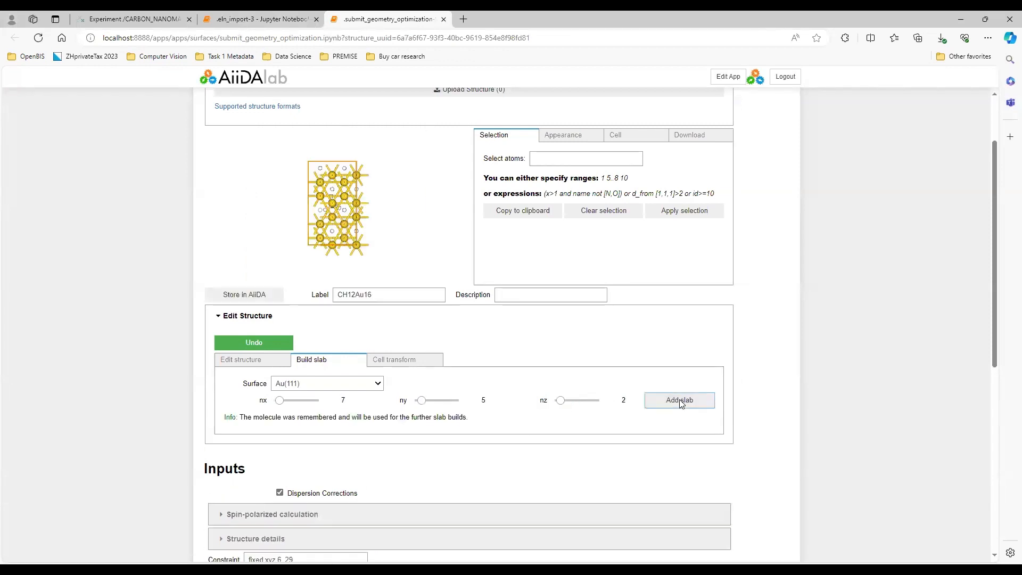
click(251, 294)
Set the protocol to Debug, the CP2K code to cp2k@localhost, and both nodes and tasks per node to 1.
scroll(239, 387, down, 5)
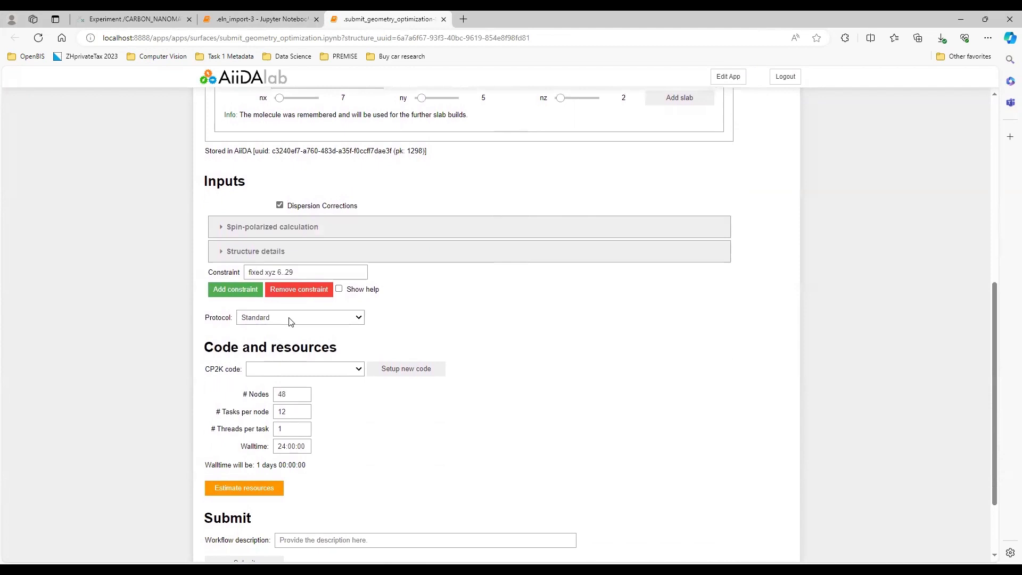
click(290, 319)
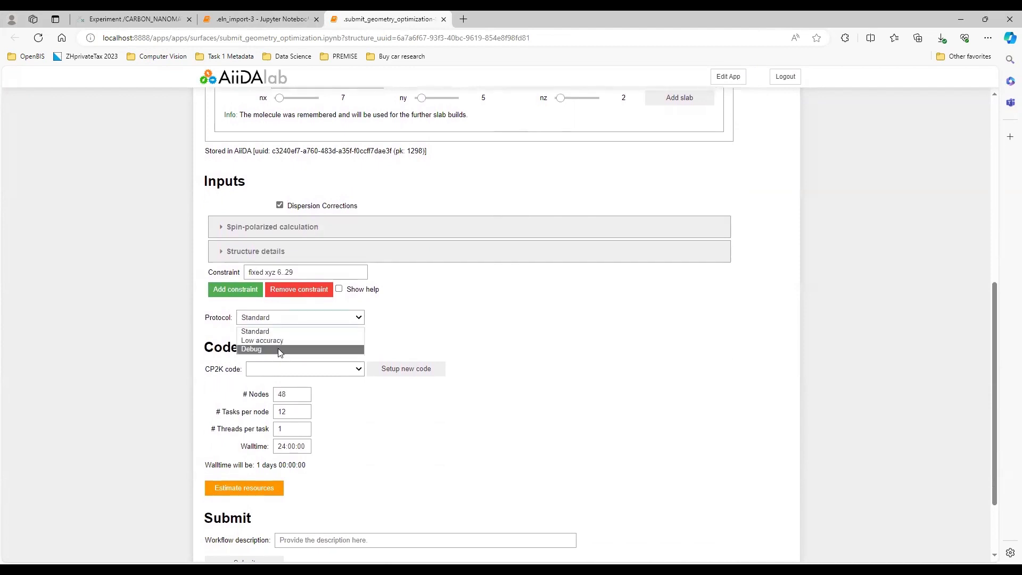
click(278, 349)
click(287, 369)
click(297, 380)
double_click(292, 394)
text(1)
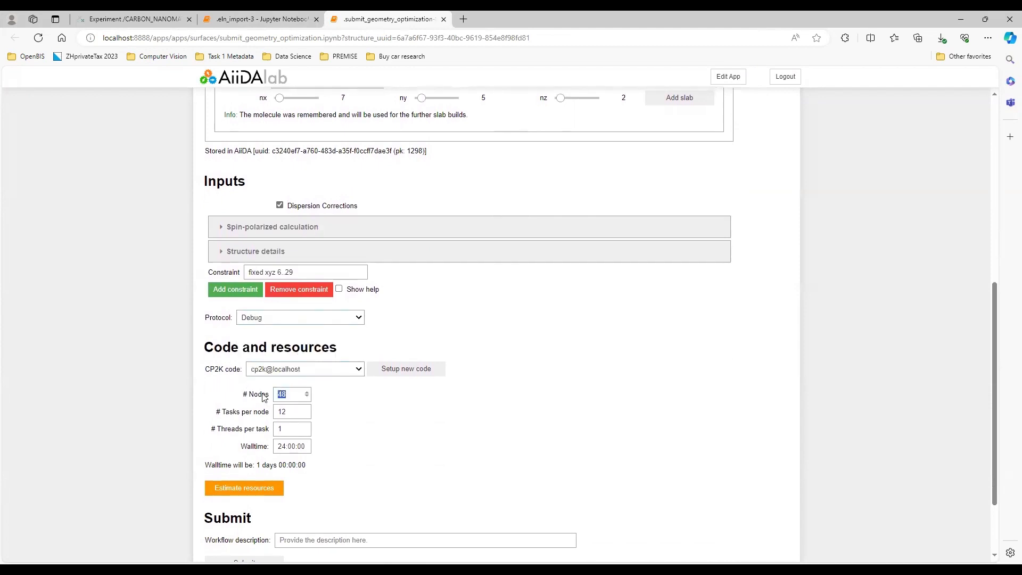
key(Tab)
text(1)
Describe the workflow as "Methane on Au" and submit the geometry optimization.
scroll(358, 438, down, 2)
click(353, 446)
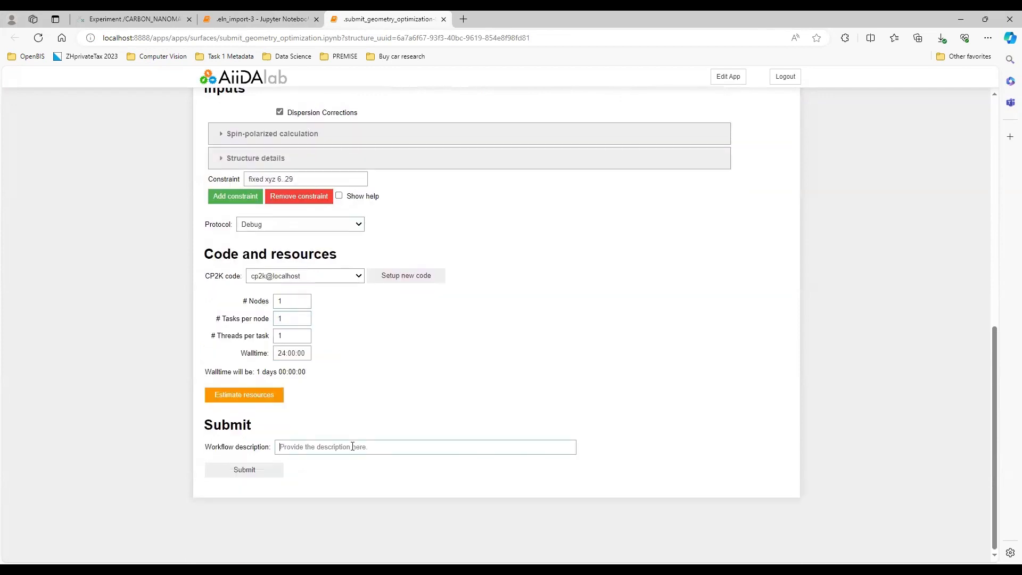
text(Methane on Au)
click(244, 468)
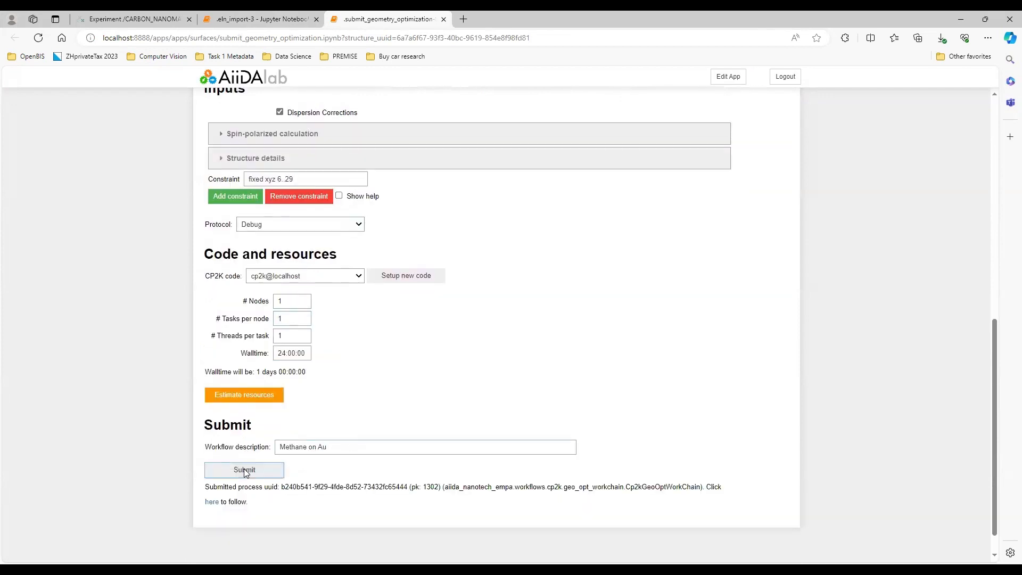
Return to the AiiDAlab home page, leaving the submission form, and search the AiiDA database for completed surface calculations.
scroll(201, 171, up, 8)
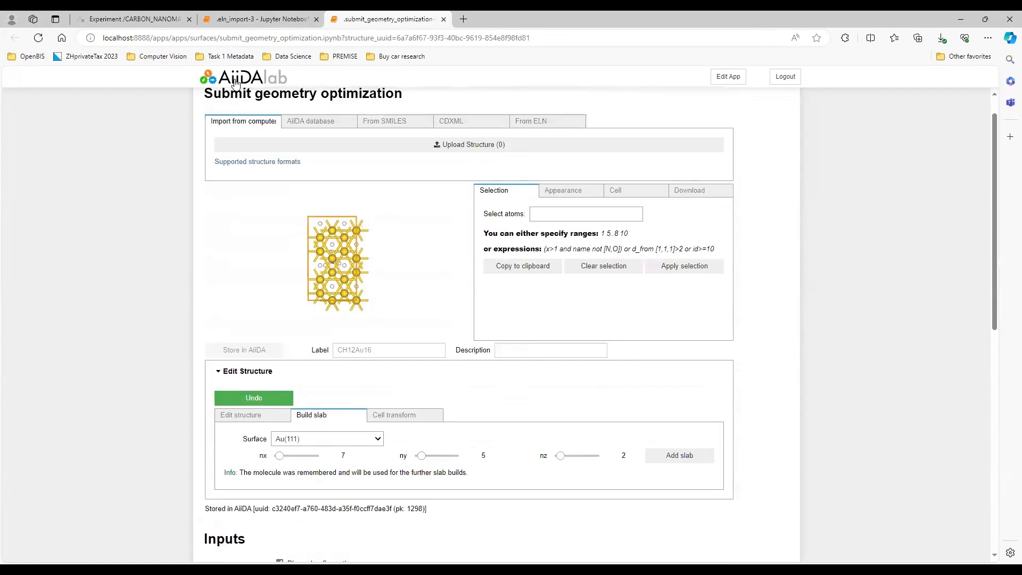
click(240, 81)
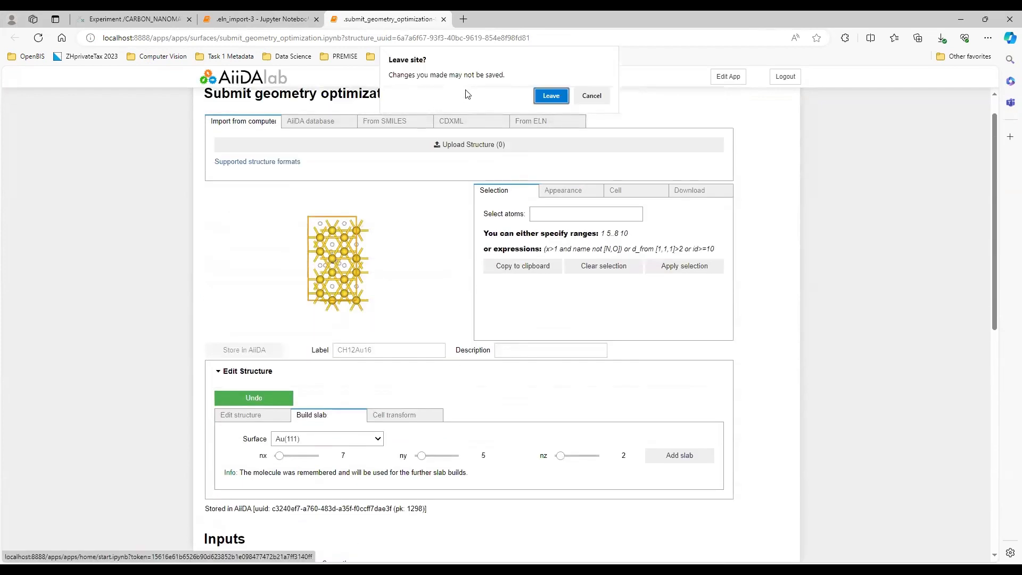
click(551, 96)
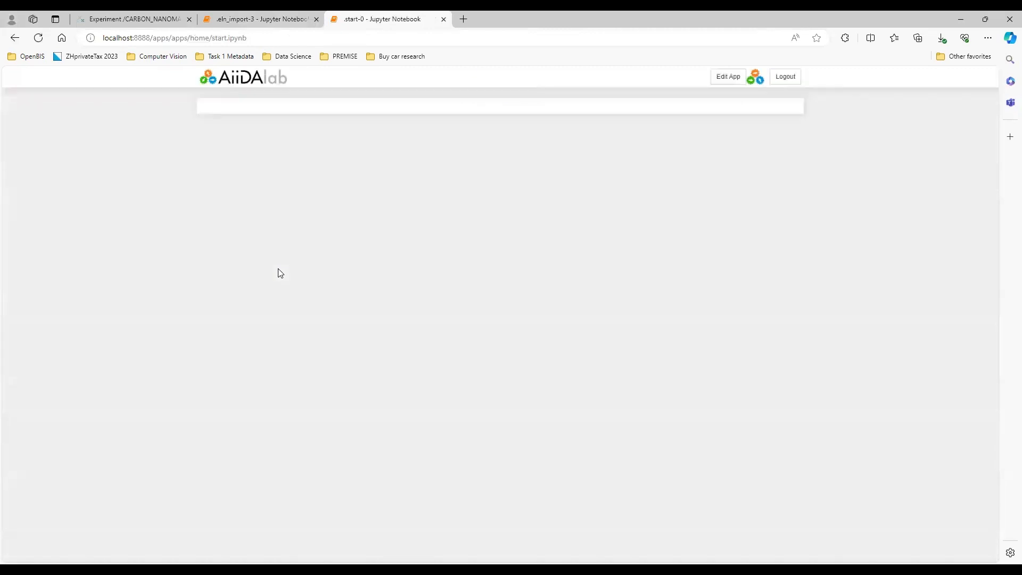
click(253, 312)
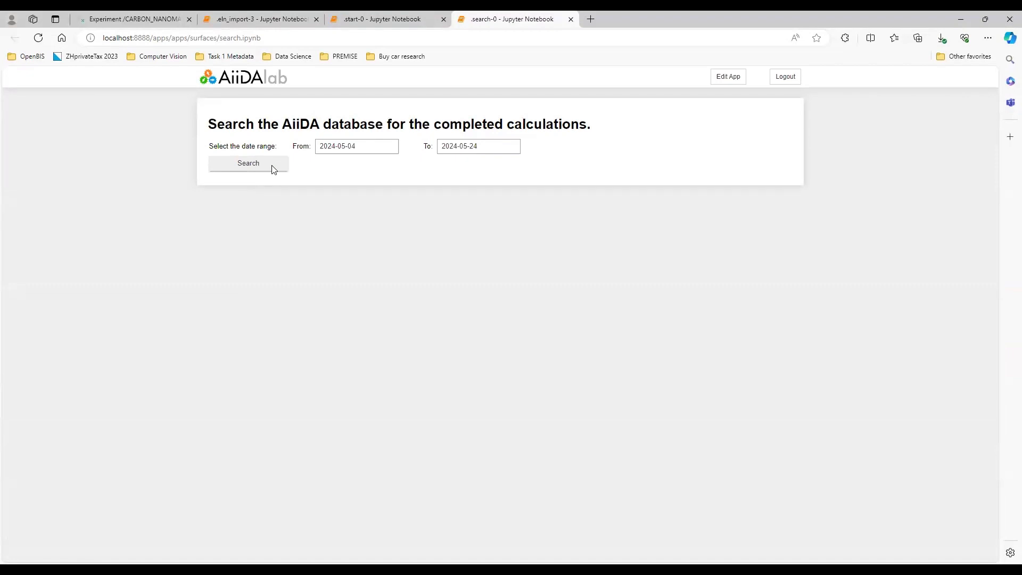
click(274, 169)
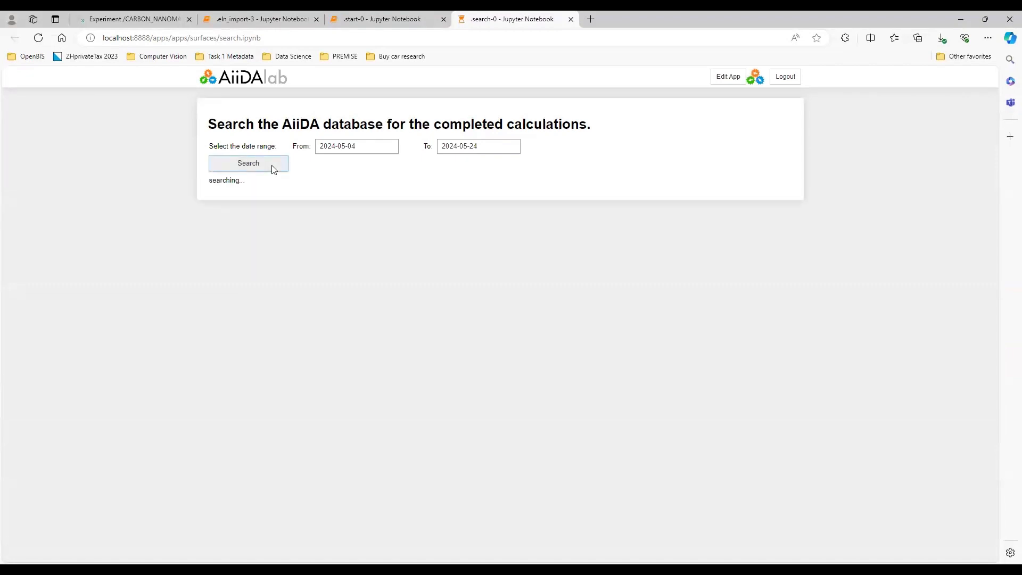
scroll(282, 315, down, 3)
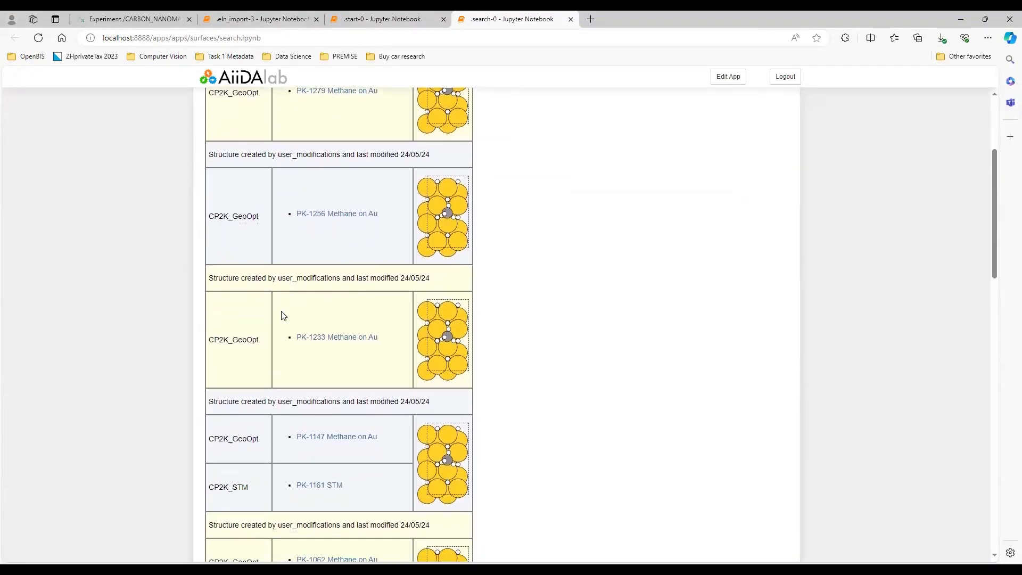
Open the equilibrium geometry of the PK-870 Methane on Au geometry optimization from the search results.
scroll(284, 316, down, 10)
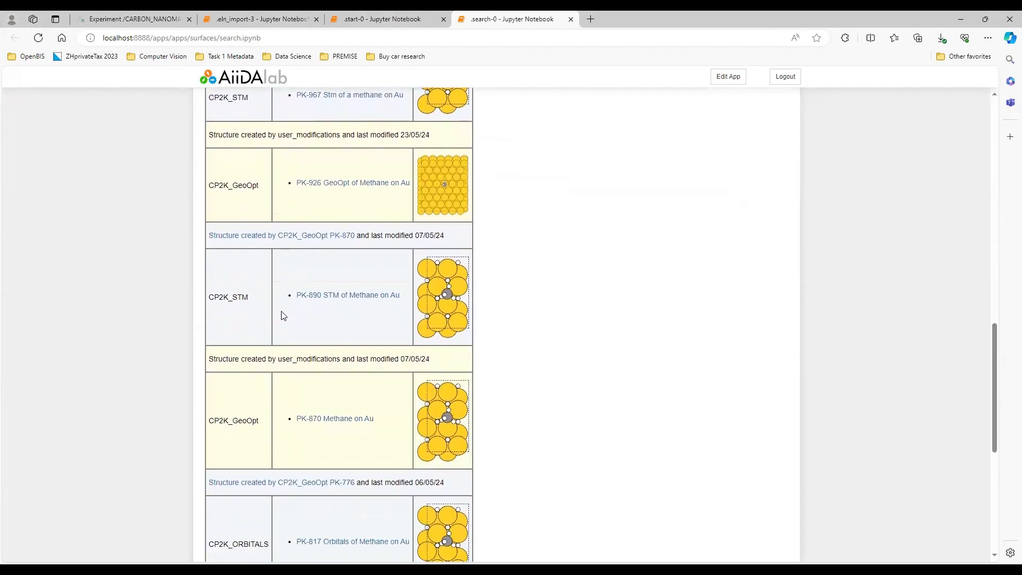
click(325, 420)
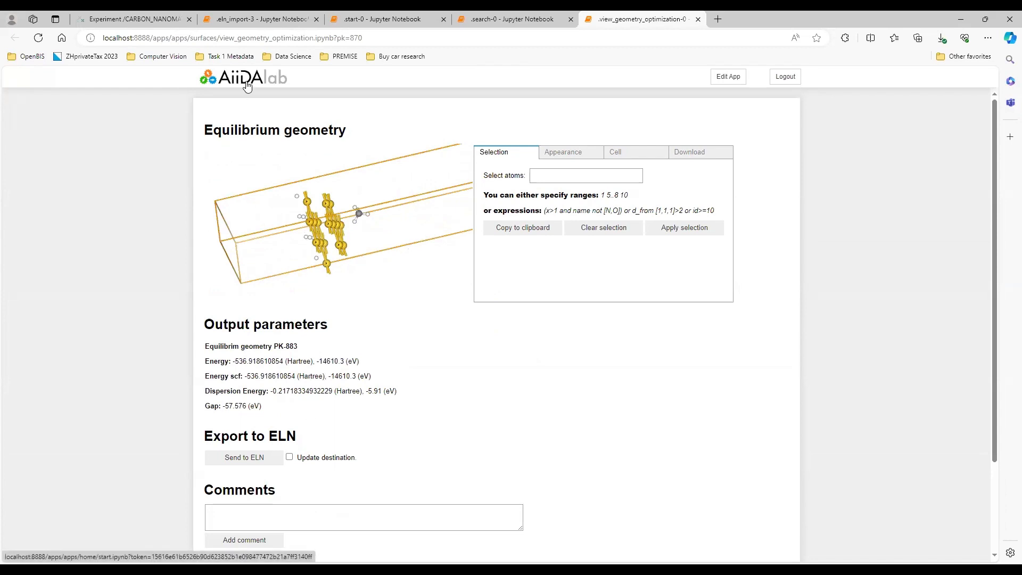
Leave the geometry result for a new scanning probe microscopy submission and select the CH12Au16 structure with PK 1298 from the AiiDA database.
click(544, 100)
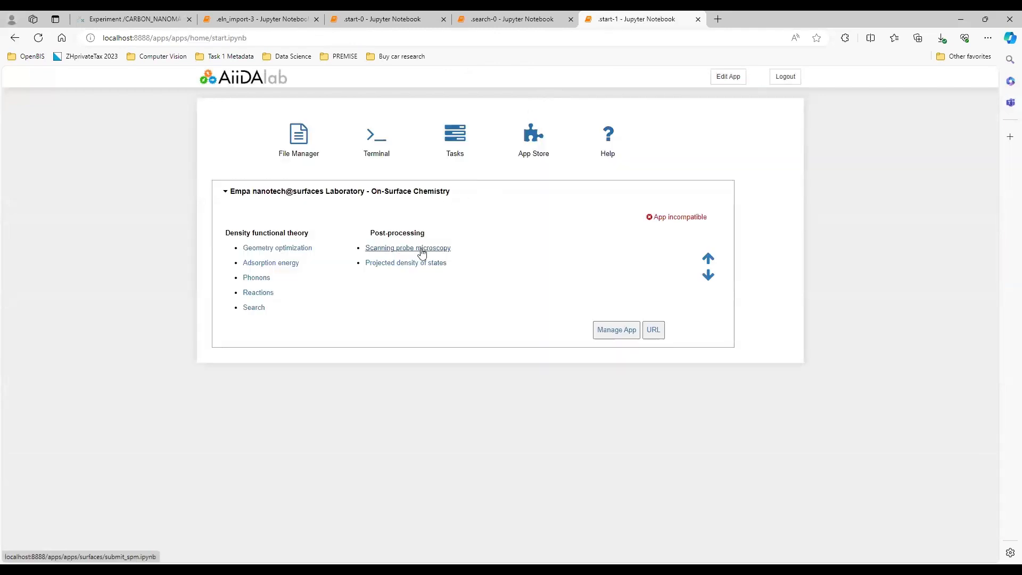
click(423, 247)
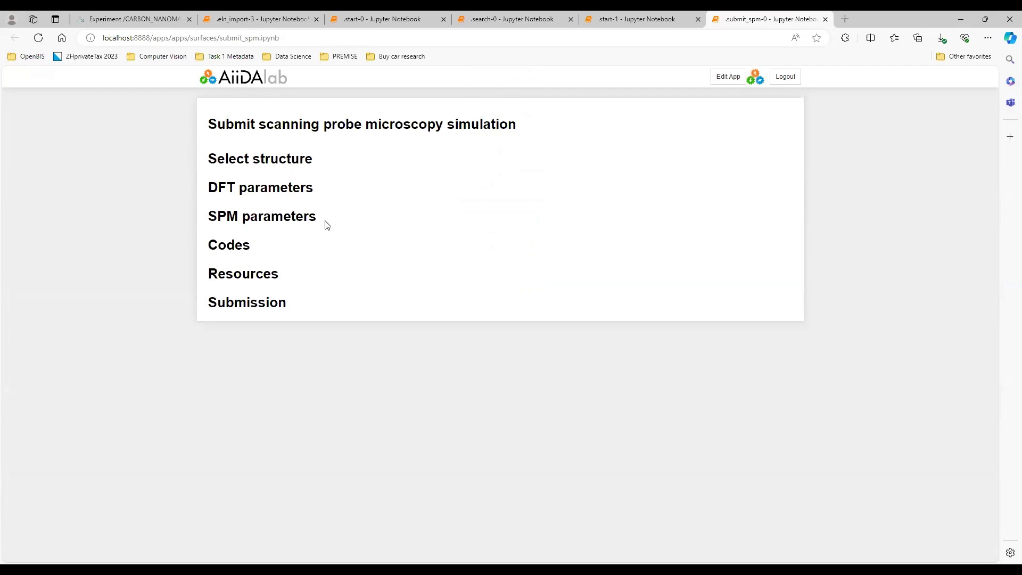
click(339, 185)
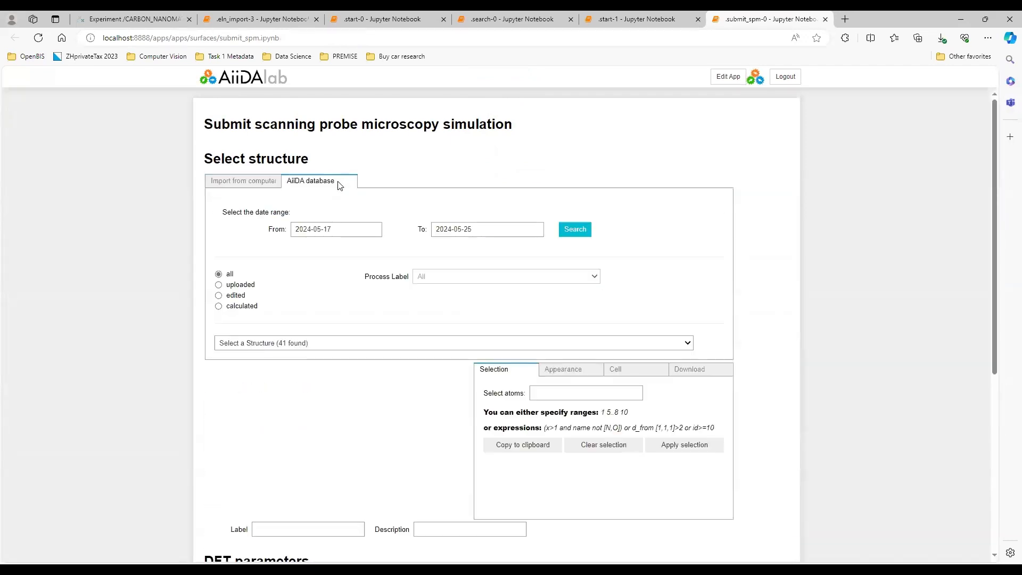
click(300, 346)
click(297, 378)
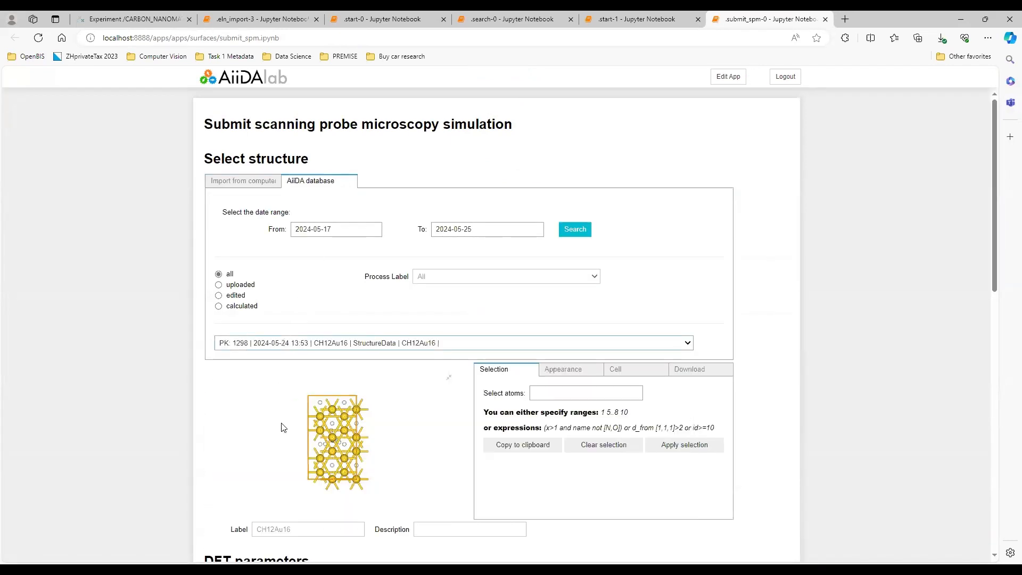
Set the protocol to Debug, the CP2K code to cp2k@localhost and the STM code to stm@localhost.
scroll(102, 346, down, 3)
scroll(102, 346, down, 5)
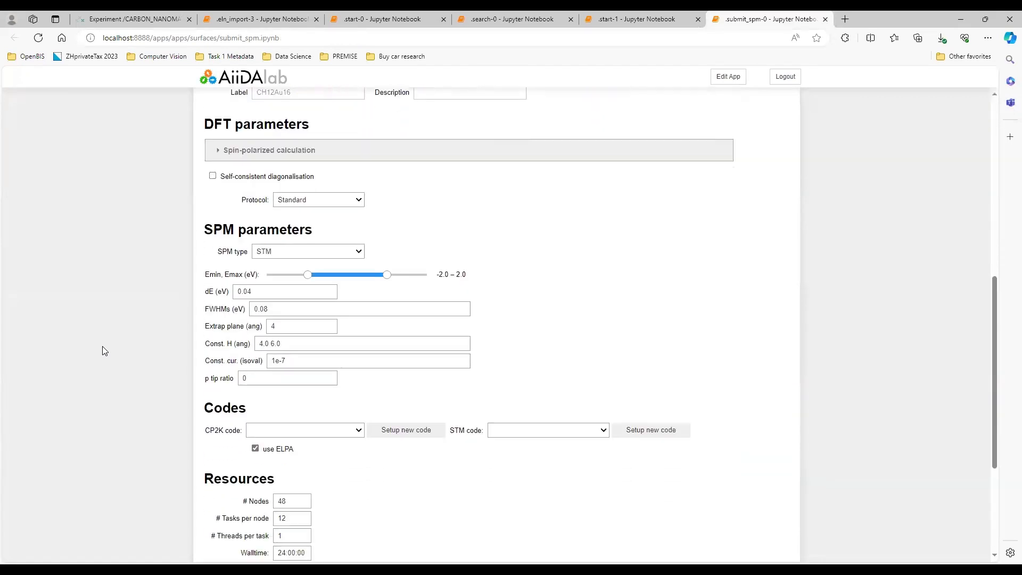
click(300, 196)
click(297, 228)
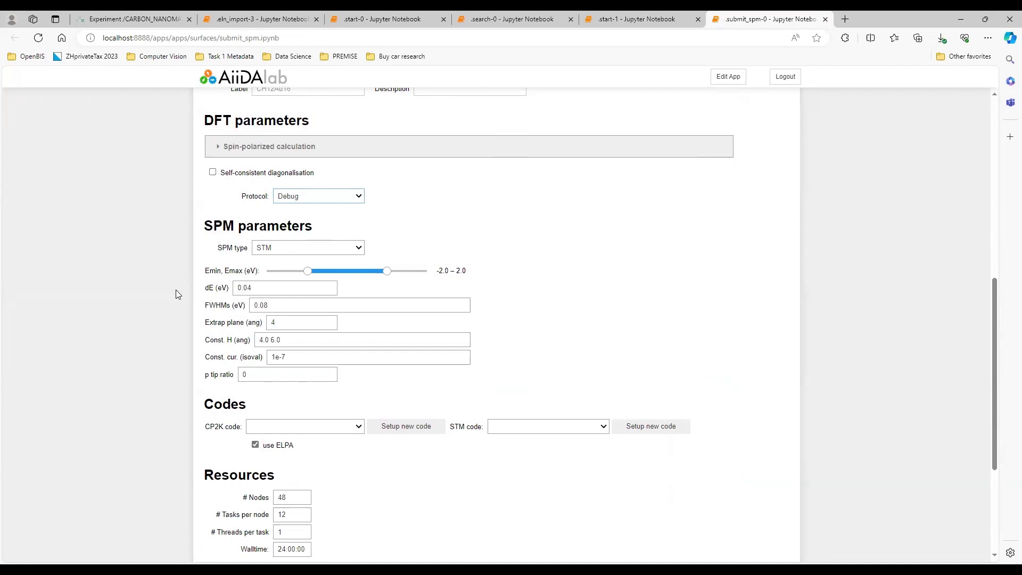
scroll(233, 443, down, 3)
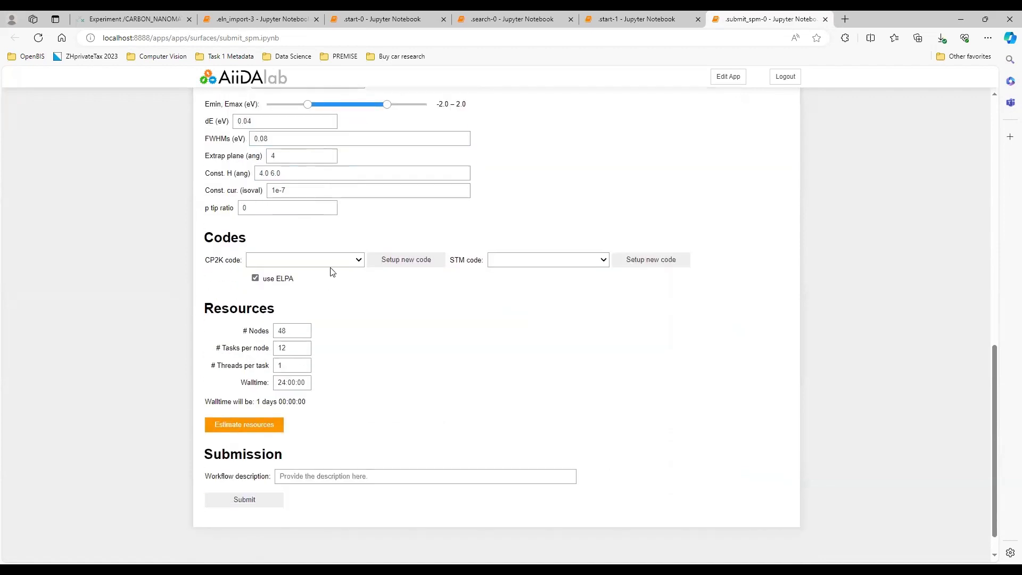
click(338, 260)
click(572, 261)
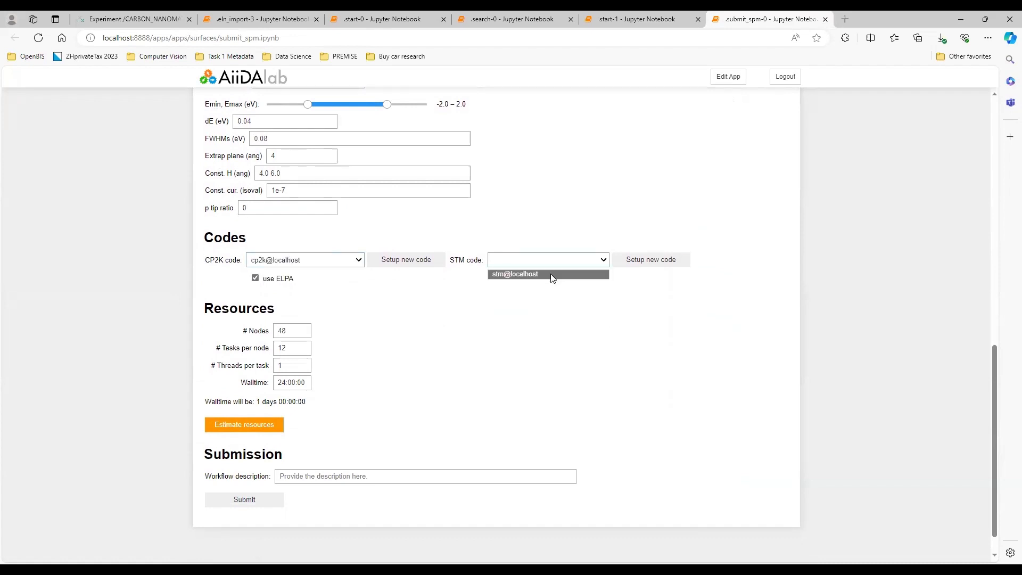
click(552, 275)
Set nodes and tasks per node to 1, describe the workflow as "STM" and submit the simulation.
double_click(293, 328)
text(1)
key(Tab)
text(1)
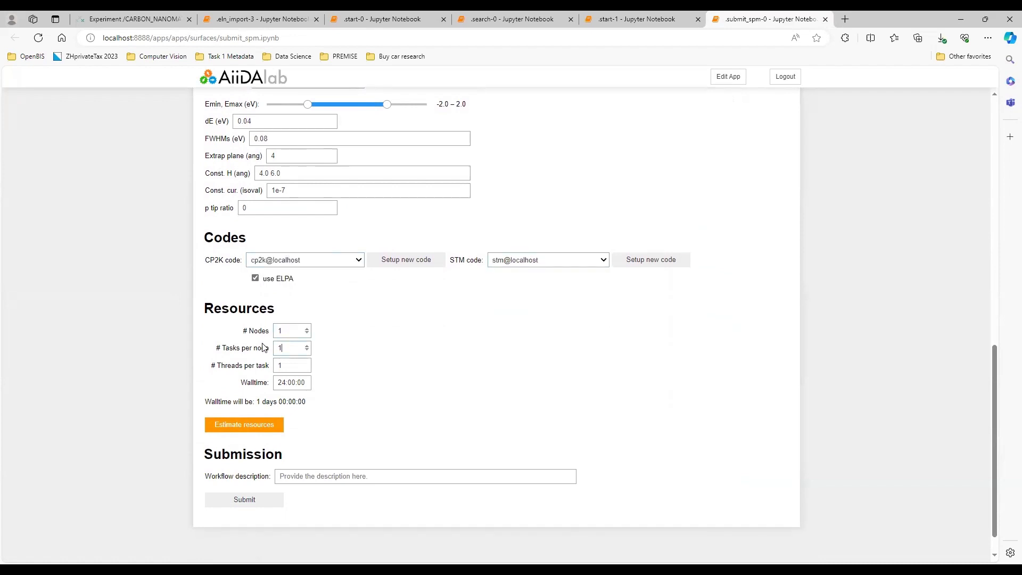
click(306, 478)
text(STM)
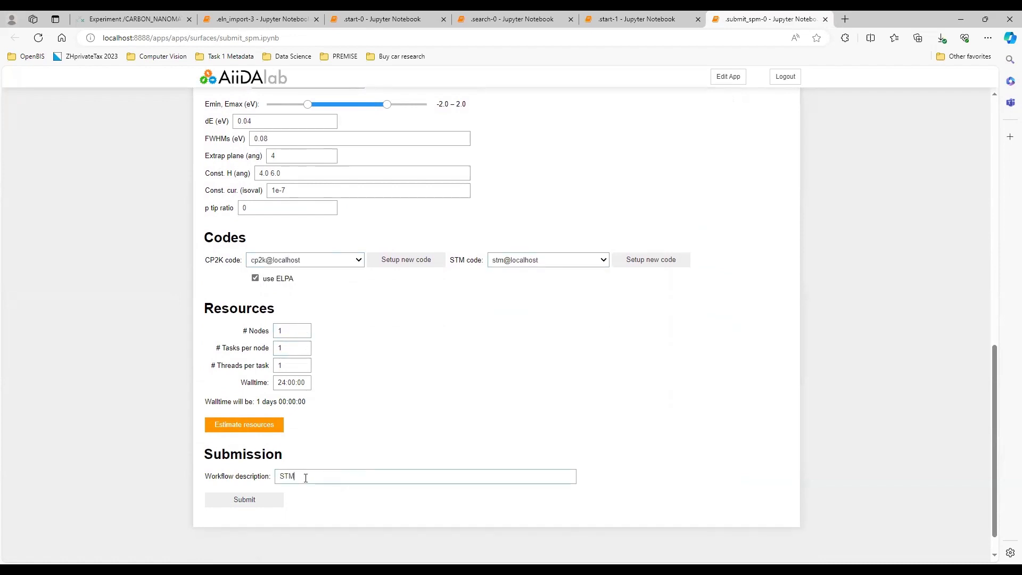
click(259, 499)
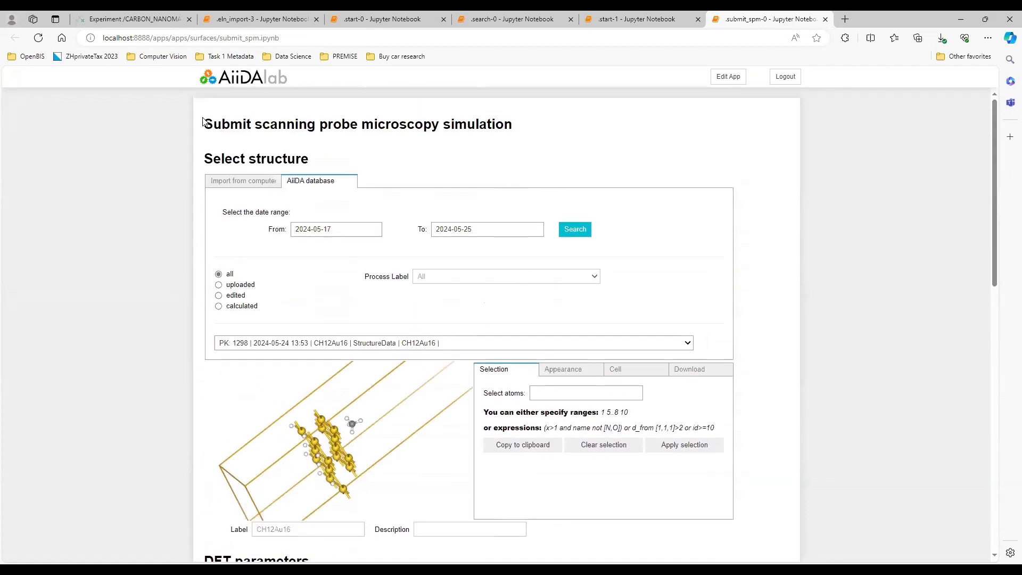
Return to the AiiDAlab home page, search the completed surface calculations, and open the PK-890 STM of Methane on Au result.
click(234, 80)
click(550, 94)
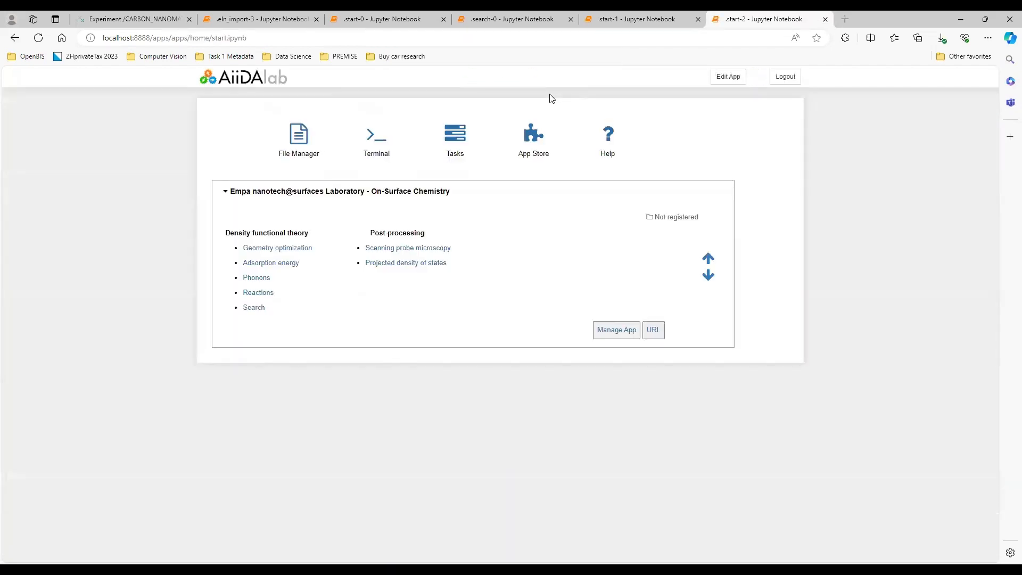
click(257, 307)
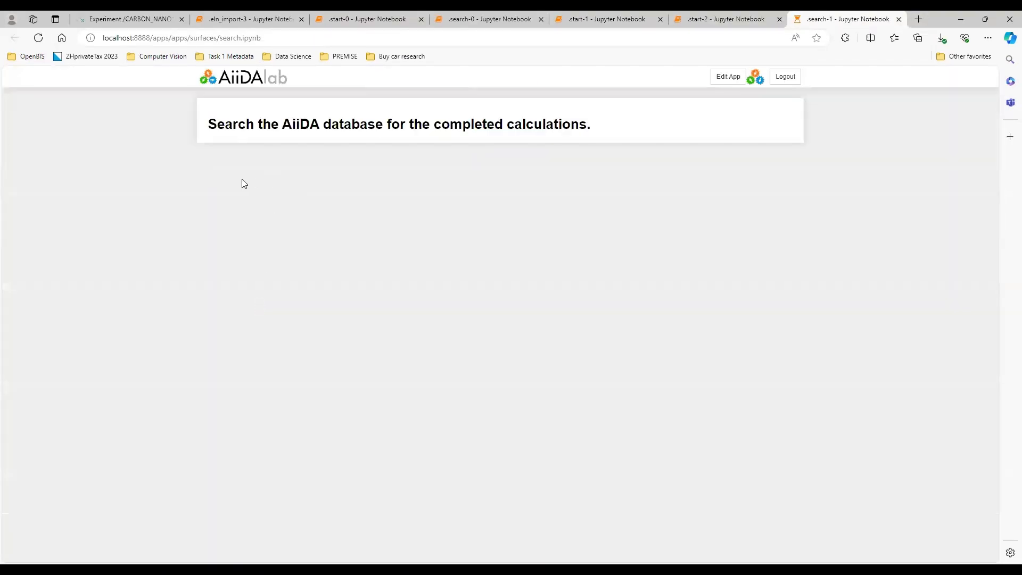
click(246, 164)
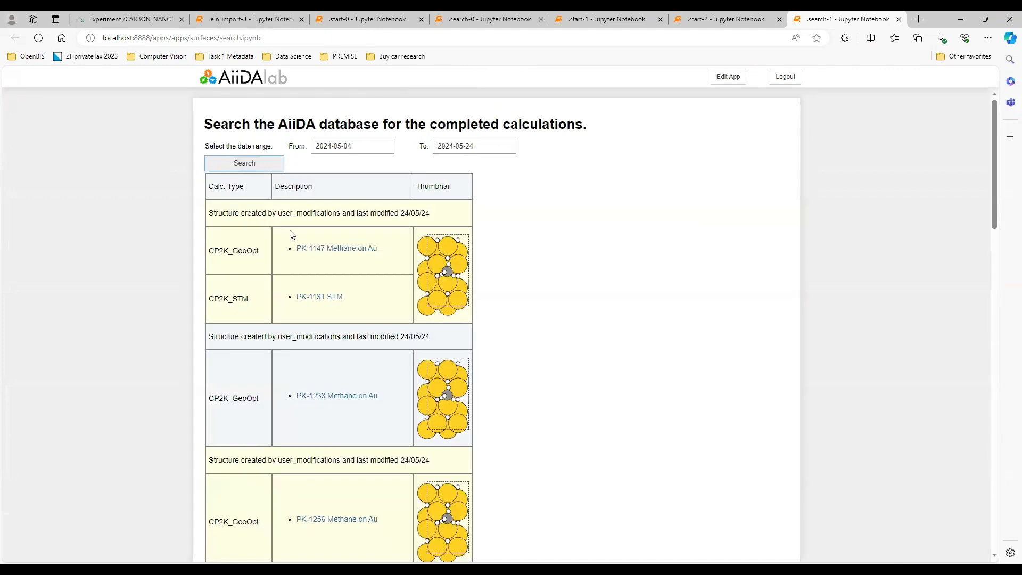
scroll(296, 381, down, 15)
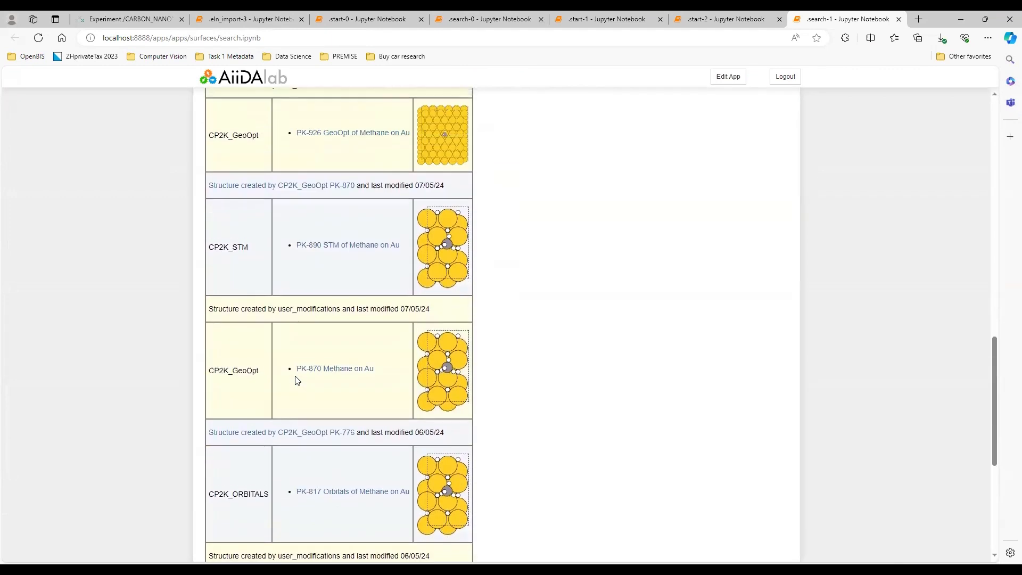
click(334, 246)
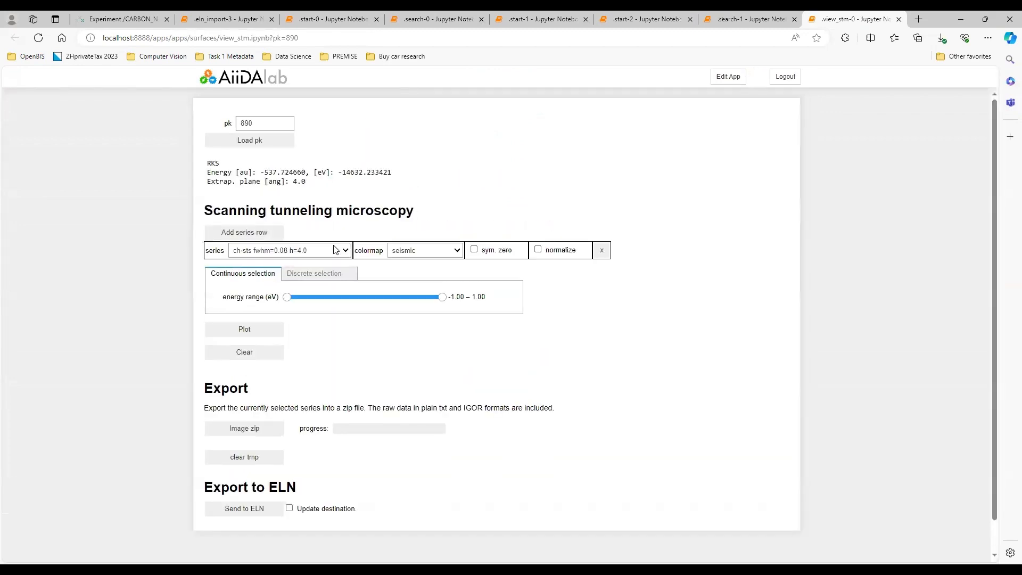
Plot the STM series ch-sts fwhm=0.08 h=4.0 over the energy range -1.00 to 1.00 eV.
click(267, 328)
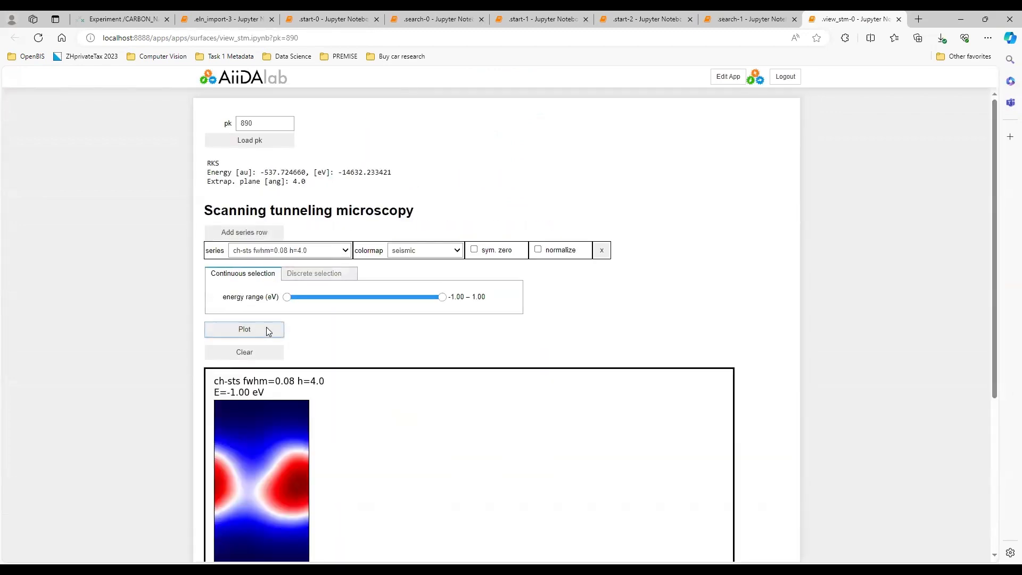
scroll(791, 318, down, 2)
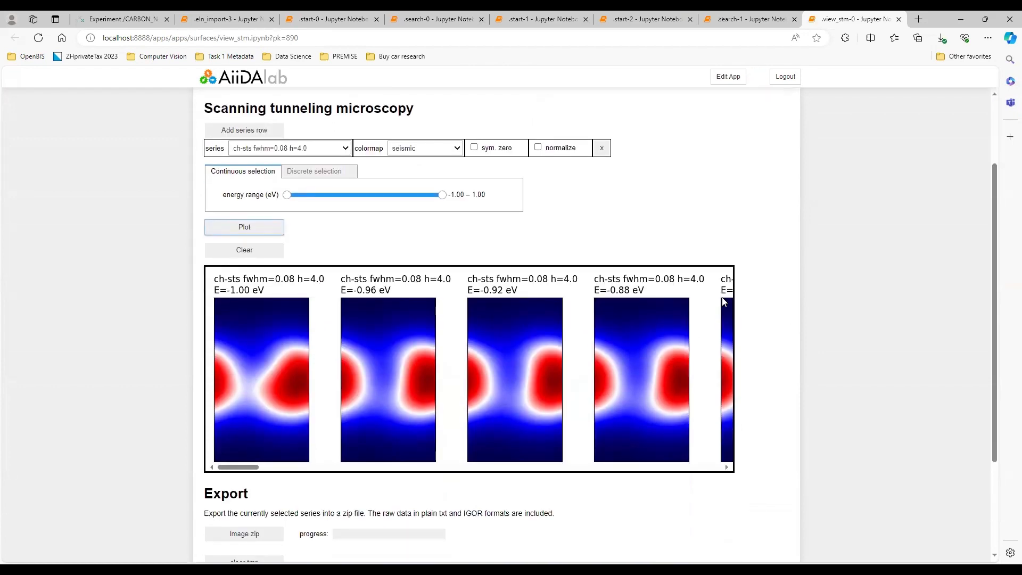
scroll(769, 233, down, 3)
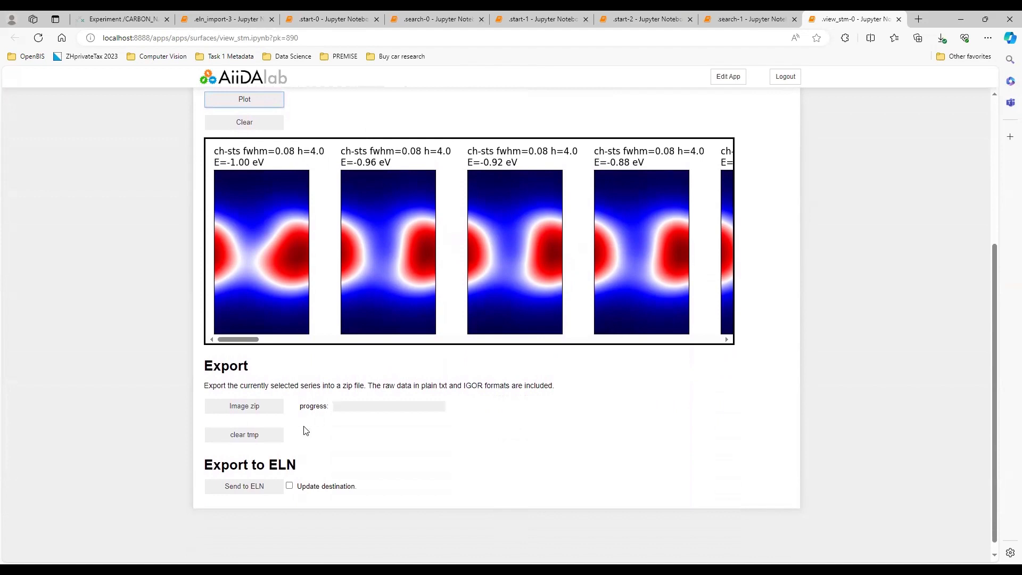
Export the STM simulation to the ELN without updating the destination, and review the export report.
click(262, 480)
click(245, 477)
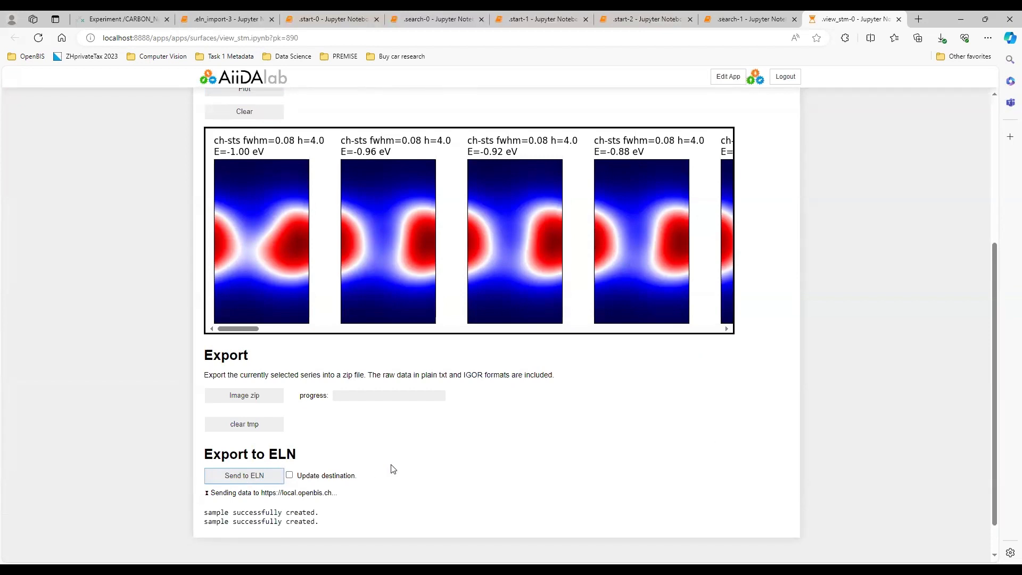
scroll(393, 469, down, 1)
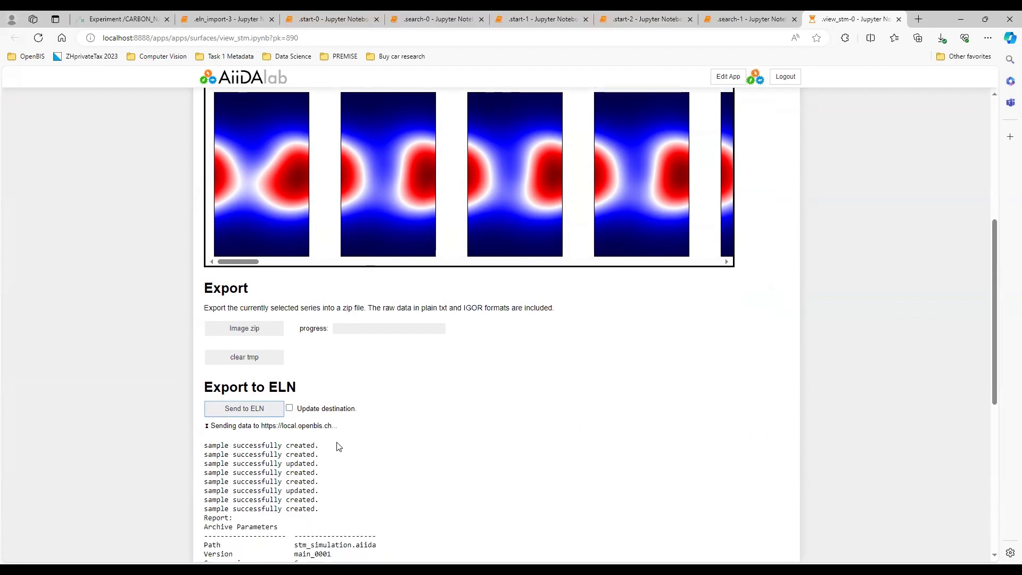
scroll(337, 446, down, 8)
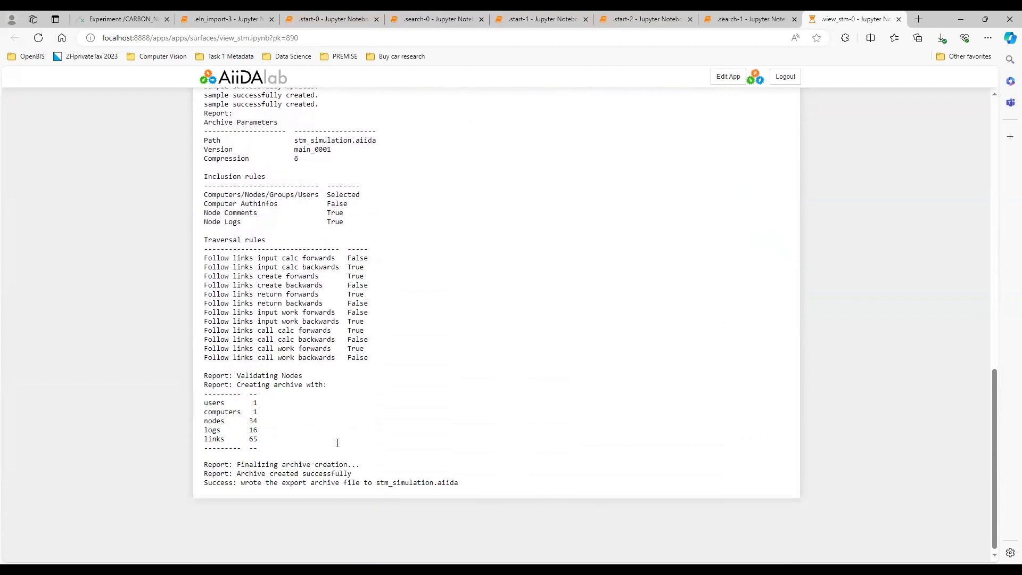
Switch to openBIS, refresh the Methane on Au experiment's objects, and view the GeoOpt Simulation 0 and STM Simulation 0 records.
click(122, 16)
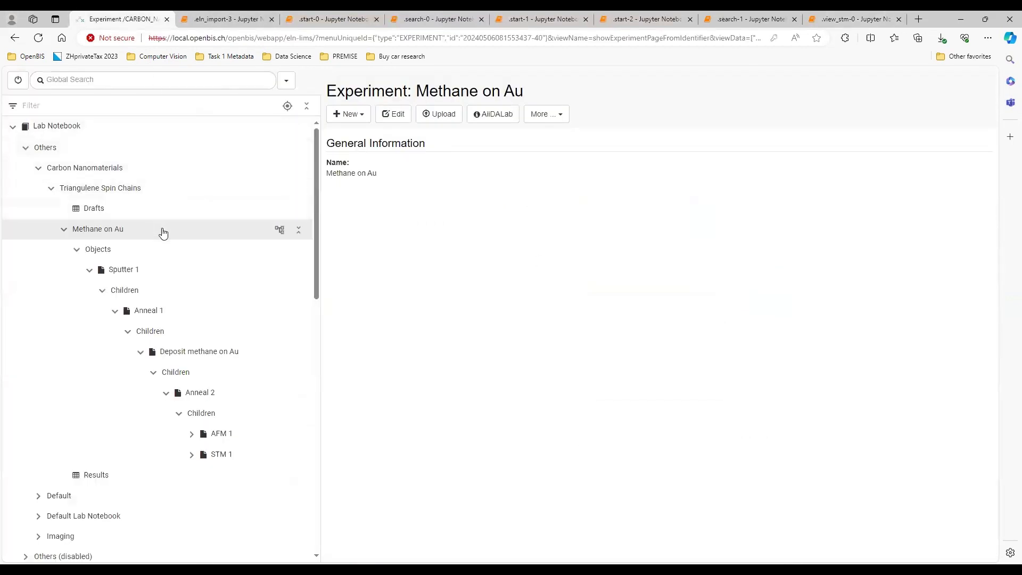
click(64, 231)
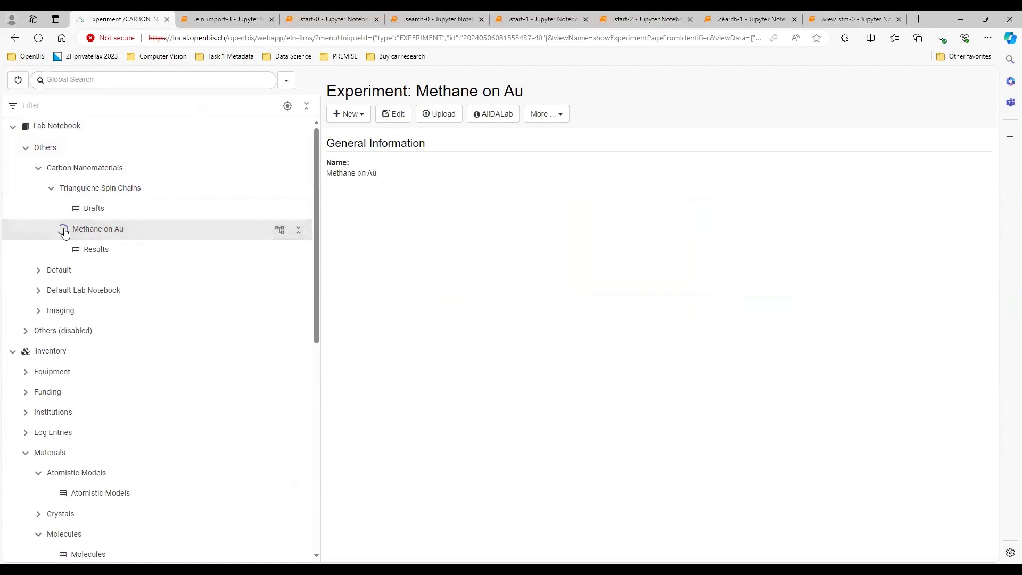
click(64, 230)
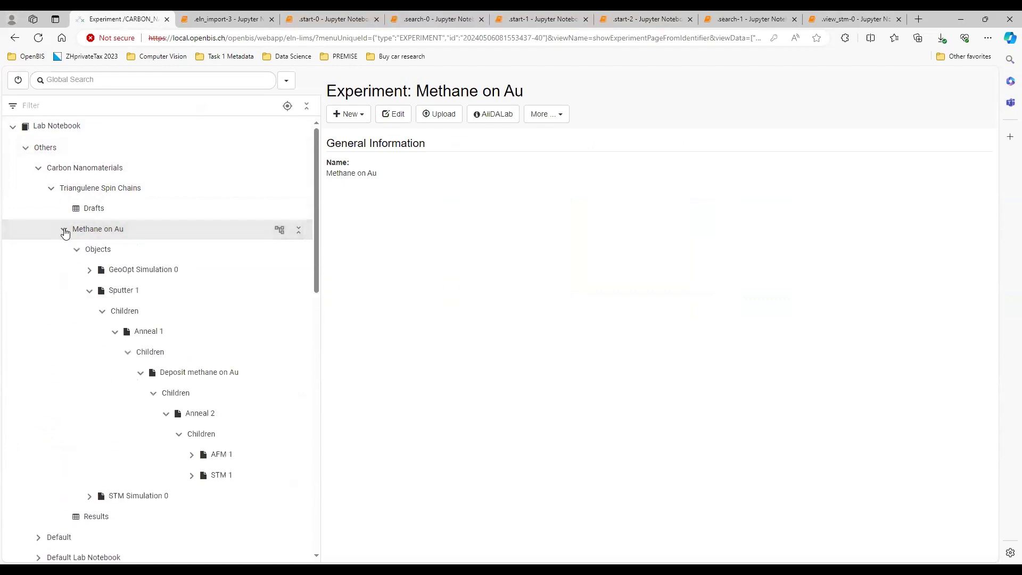
click(132, 272)
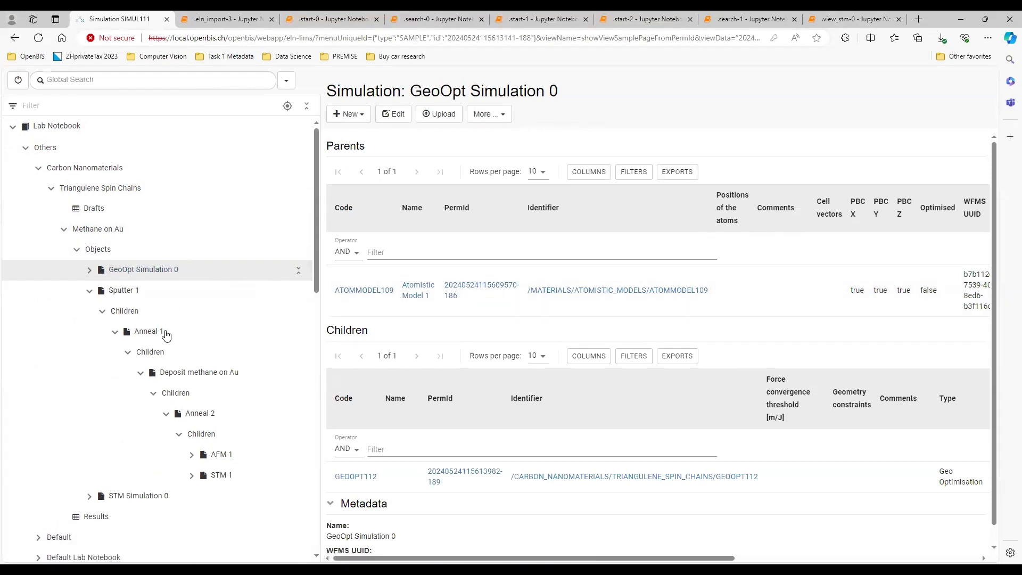
click(141, 493)
Open the Atomistic Models collection in the Materials inventory.
scroll(142, 483, down, 9)
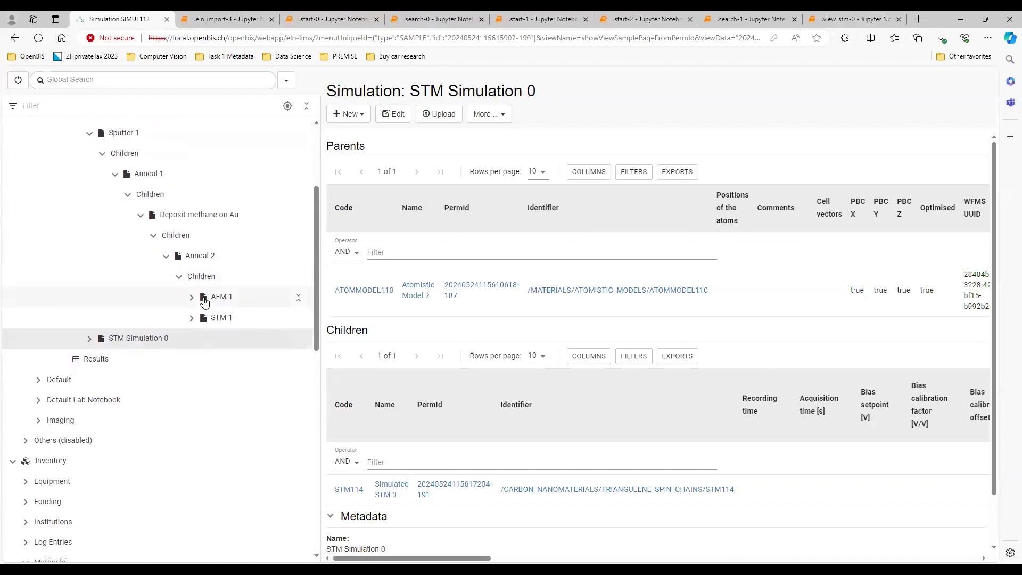
click(94, 299)
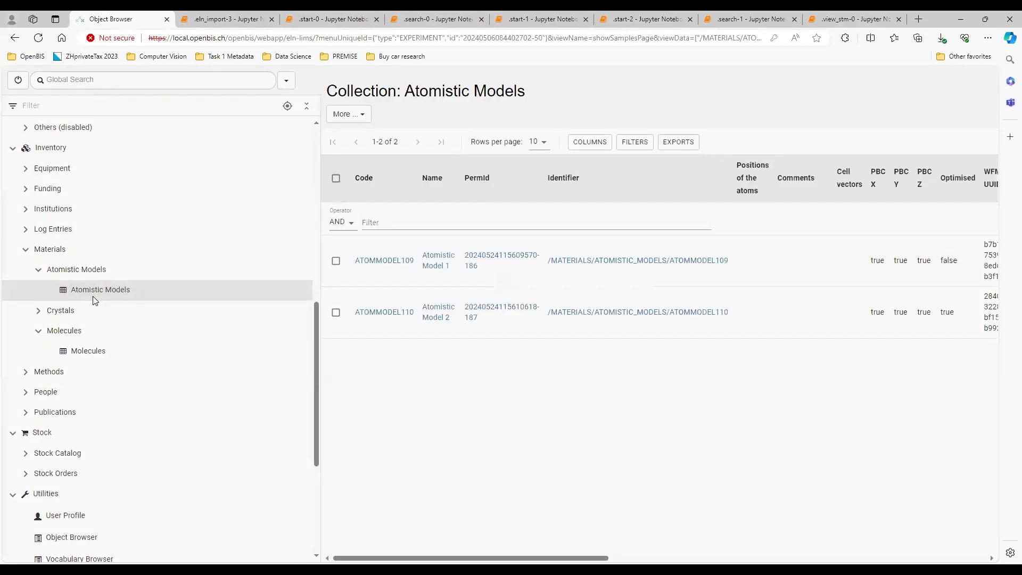